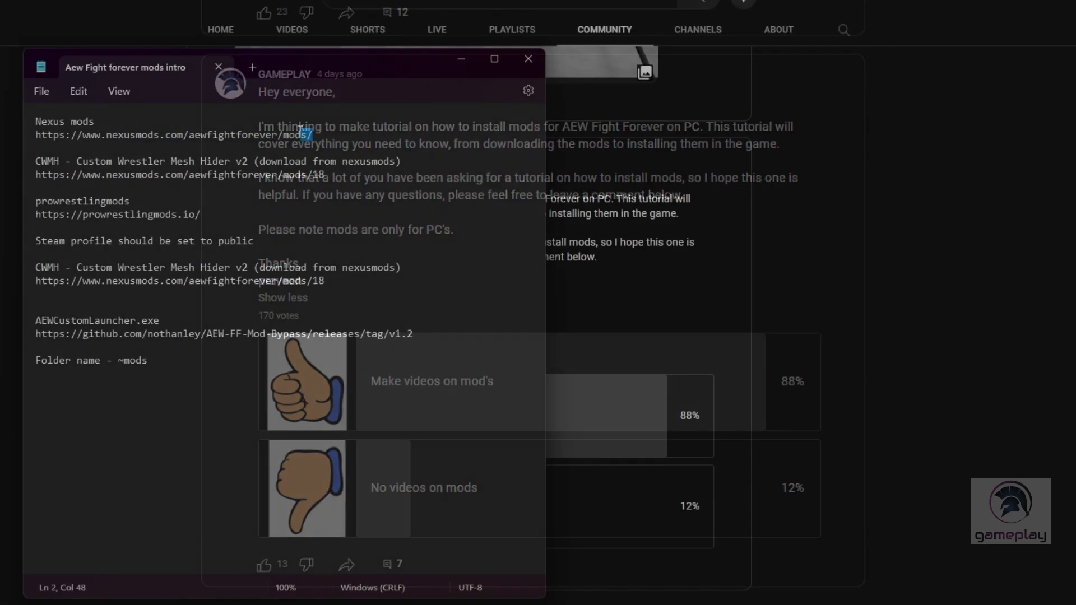
Review the Nexus Mods link in the notes and the description page of the CWMH - Custom Wrestler Mesh Hider v2 mod
{"action": "left_click_drag", "start_coordinate": [312, 134], "coordinate": [37, 133]}
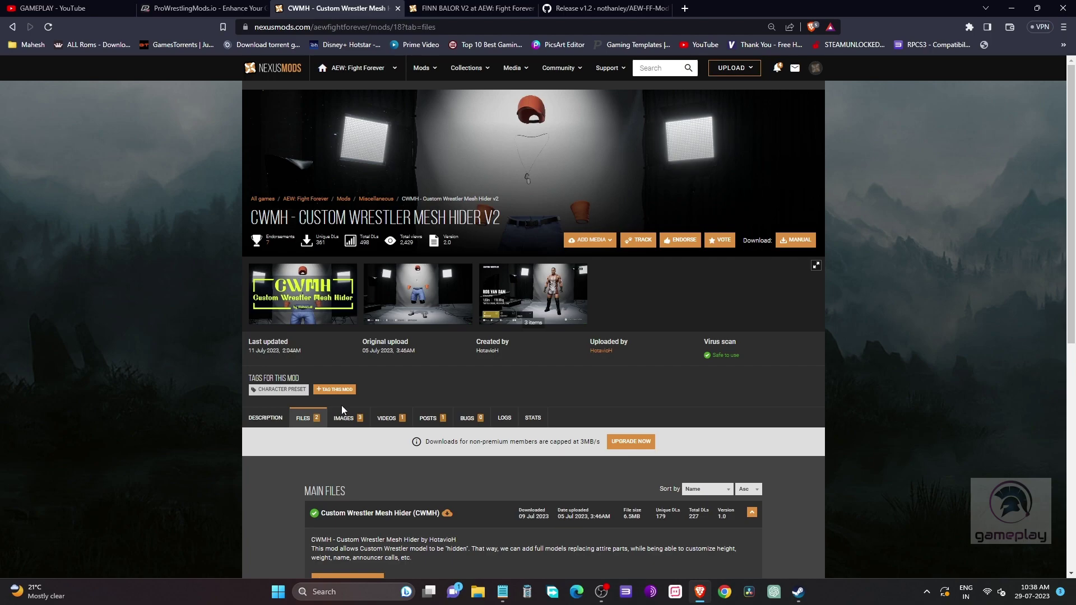
{"action": "left_click", "coordinate": [275, 419]}
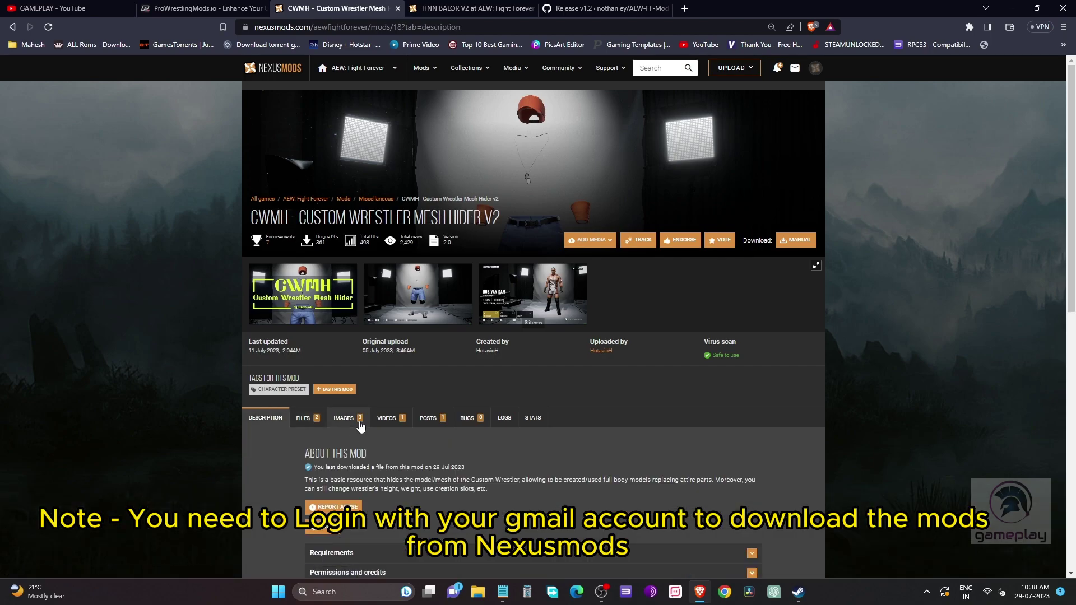
{"action": "left_click_drag", "start_coordinate": [243, 217], "coordinate": [477, 218]}
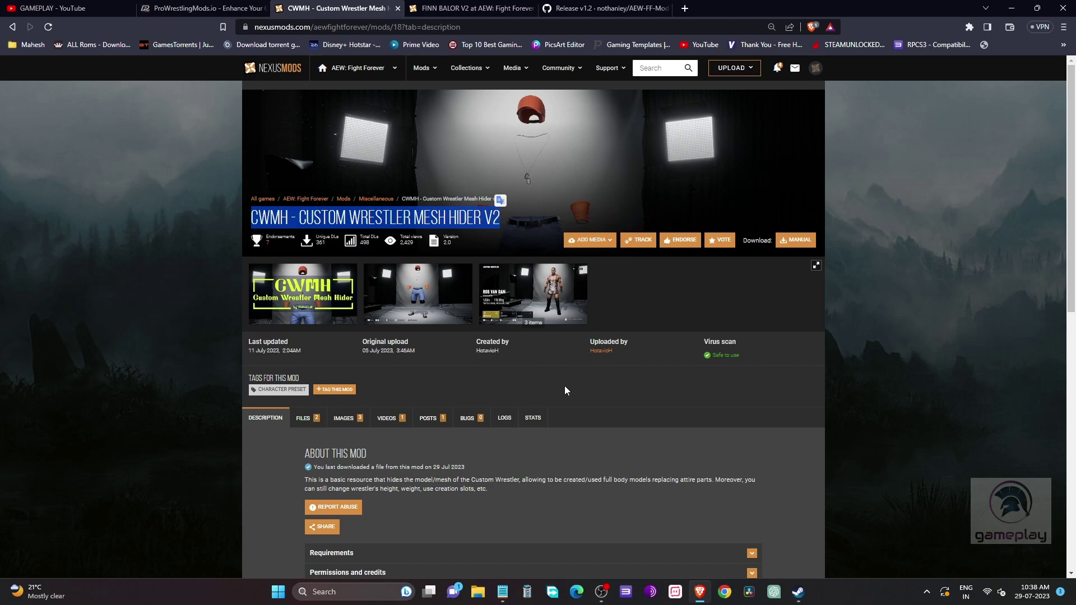
Download the Custom Wrestler Mesh Hider (CWMH) v2.0 archive manually with the slow download option, saving it to the Desktop
{"action": "left_click", "coordinate": [305, 424]}
{"action": "scroll", "coordinate": [393, 348], "scroll_direction": "down", "scroll_amount": 4}
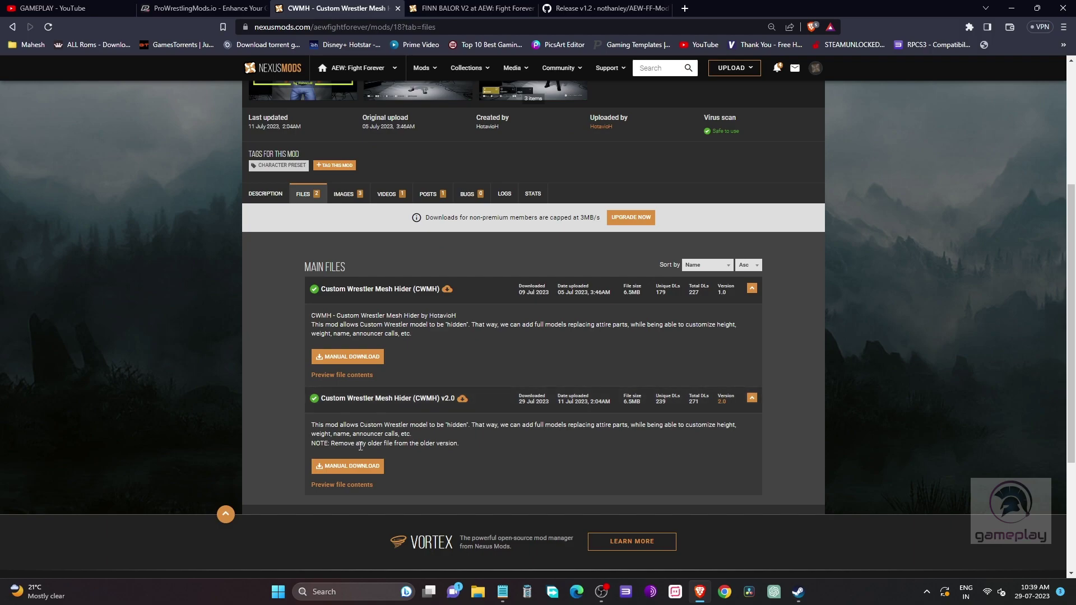
{"action": "left_click", "coordinate": [353, 471]}
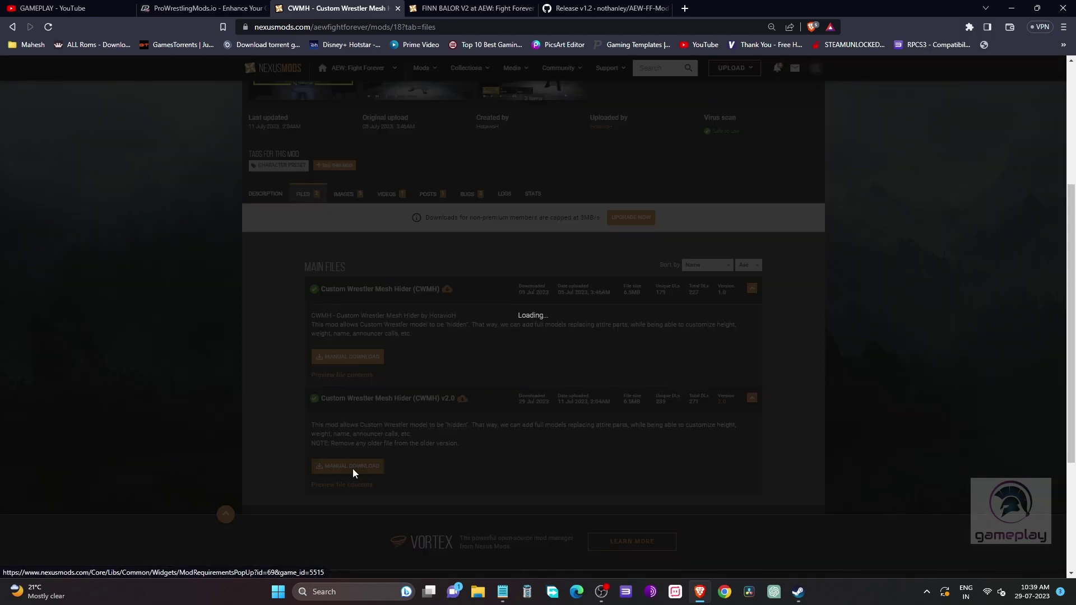
{"action": "left_click", "coordinate": [434, 359]}
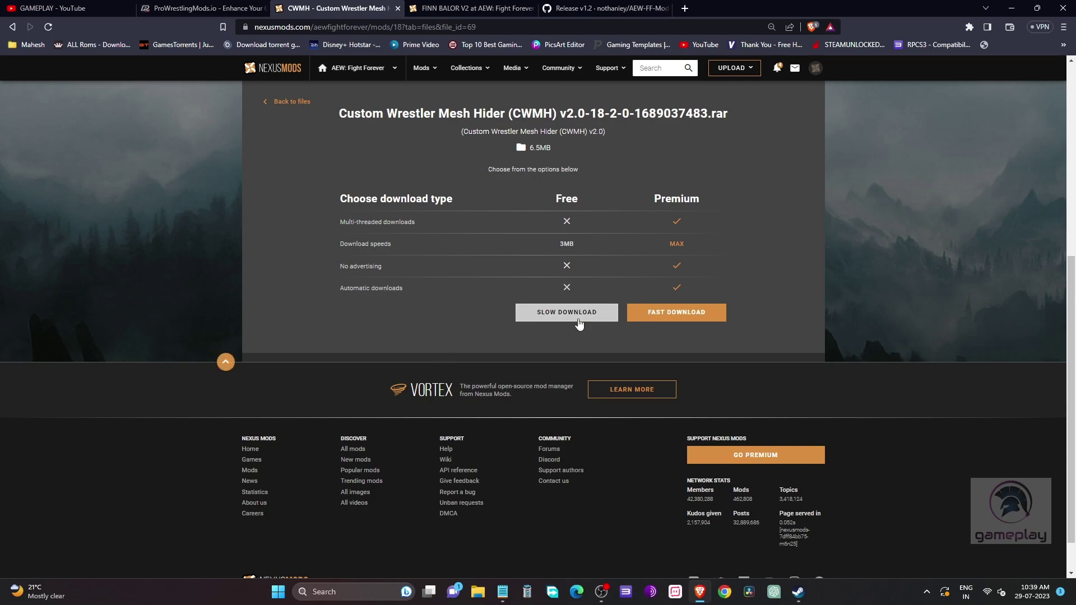
{"action": "left_click", "coordinate": [580, 322]}
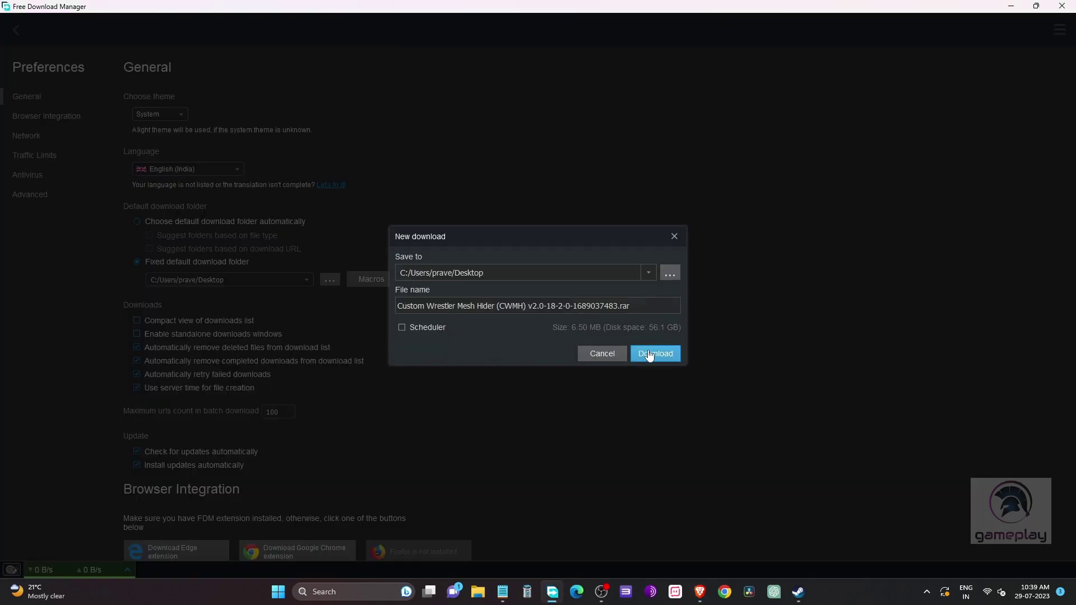
{"action": "left_click", "coordinate": [650, 353]}
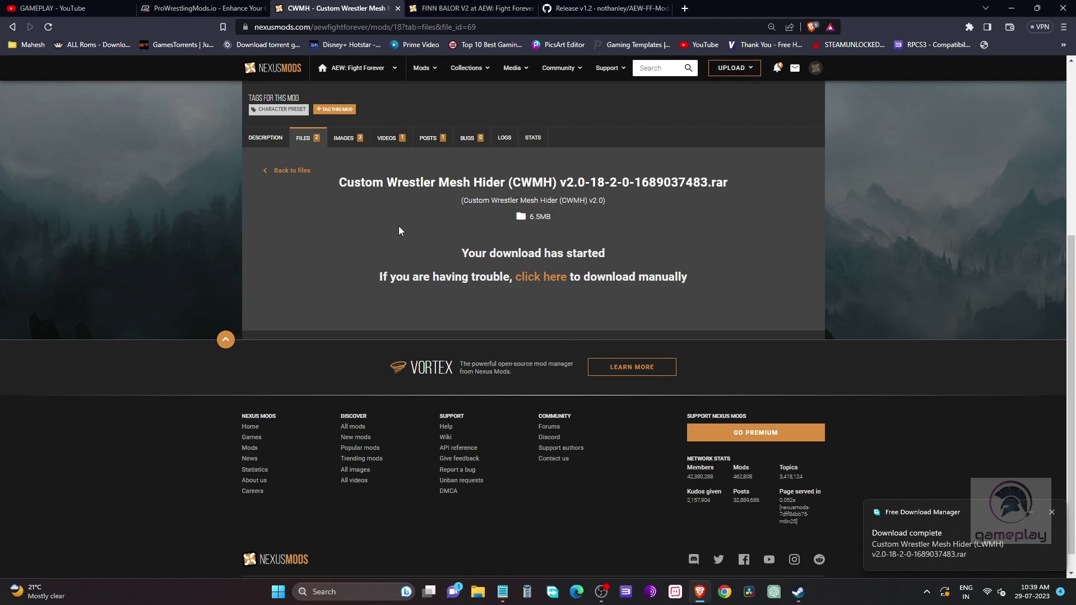
Download the Finn Balor V2 AEW FF mod archive from its Nexus Mods page with the slow download option
{"action": "key", "text": "ctrl+Tab"}
{"action": "left_click", "coordinate": [268, 247]}
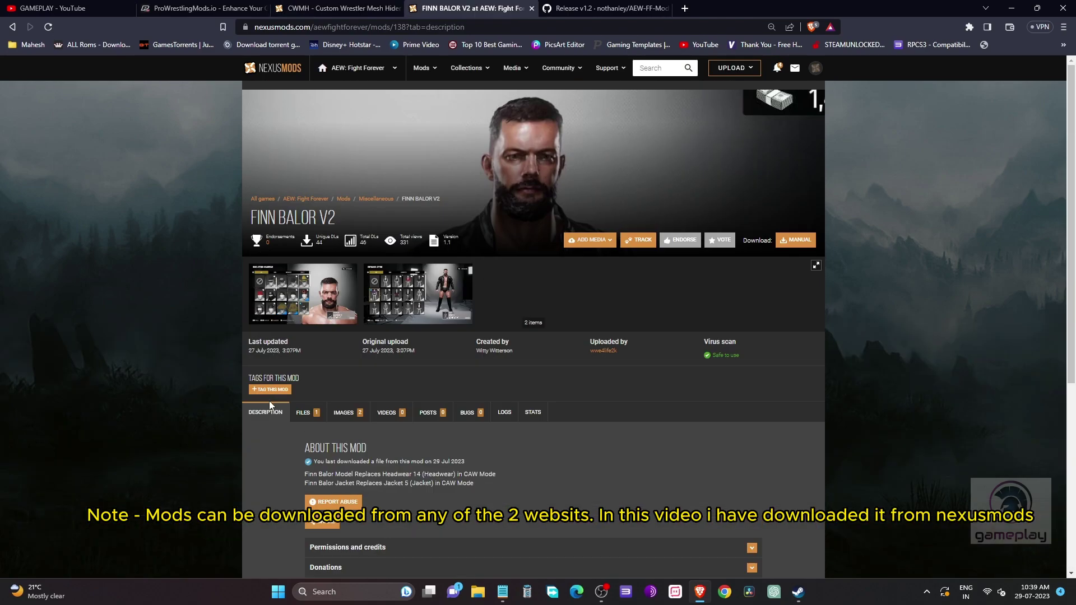
{"action": "left_click", "coordinate": [307, 414]}
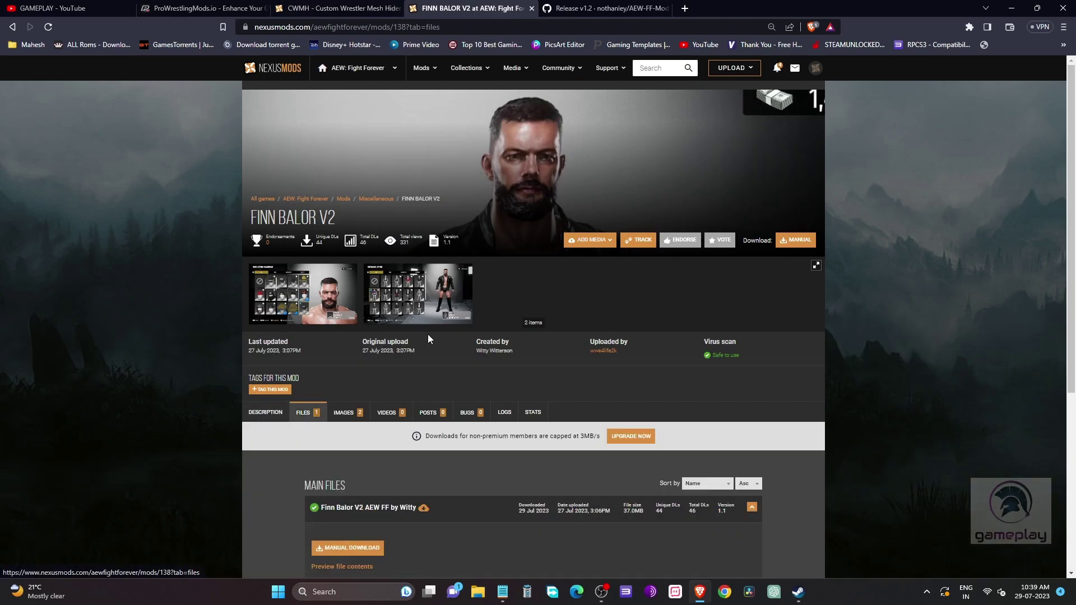
{"action": "scroll", "coordinate": [428, 334], "scroll_direction": "down", "scroll_amount": 3}
{"action": "left_click", "coordinate": [367, 384]}
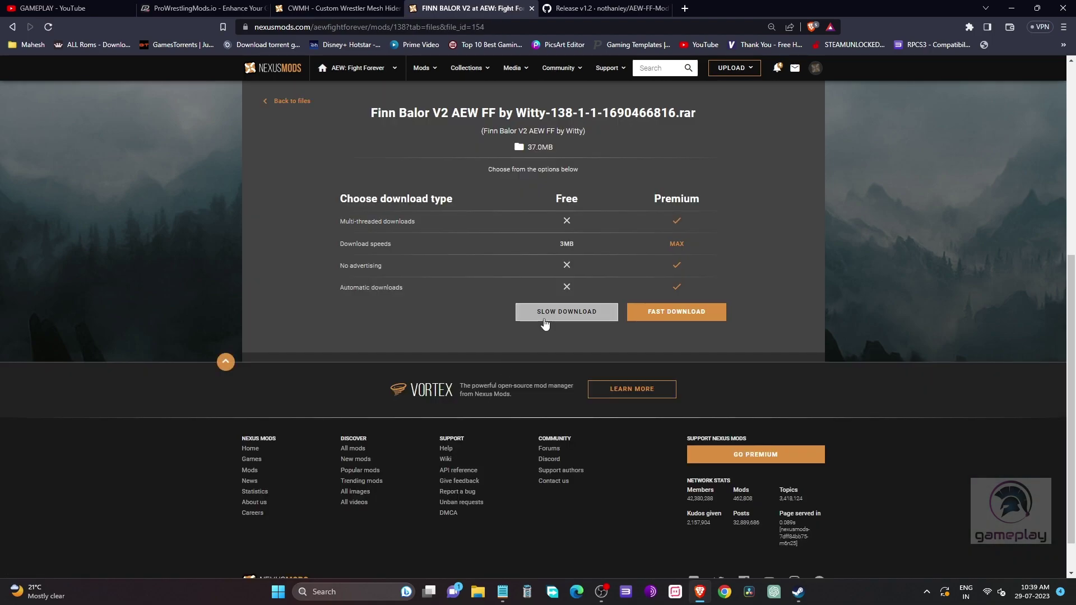
{"action": "left_click", "coordinate": [544, 323]}
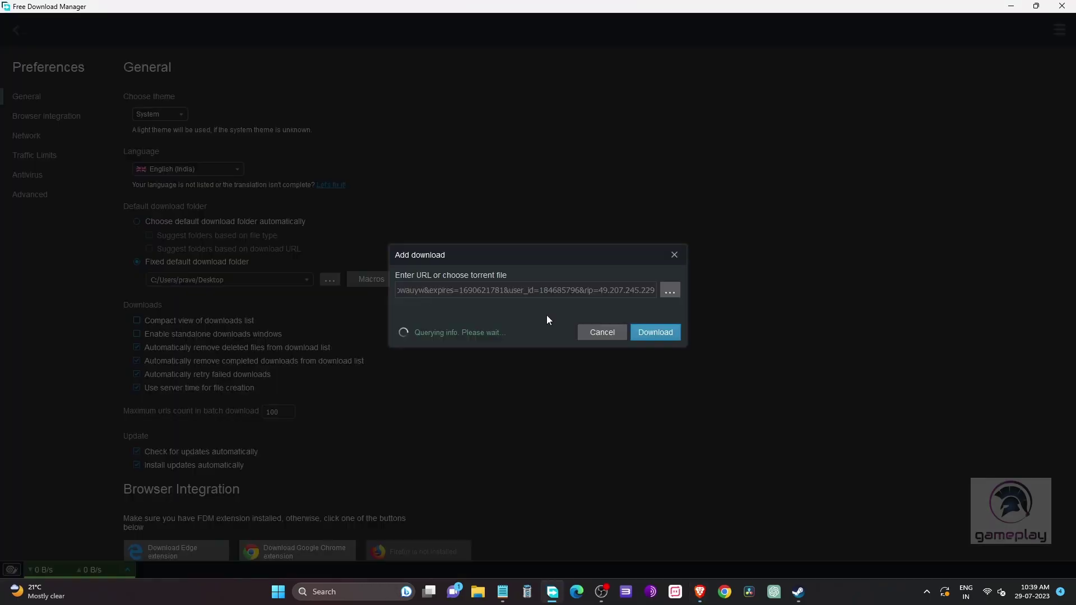
{"action": "left_click", "coordinate": [656, 353]}
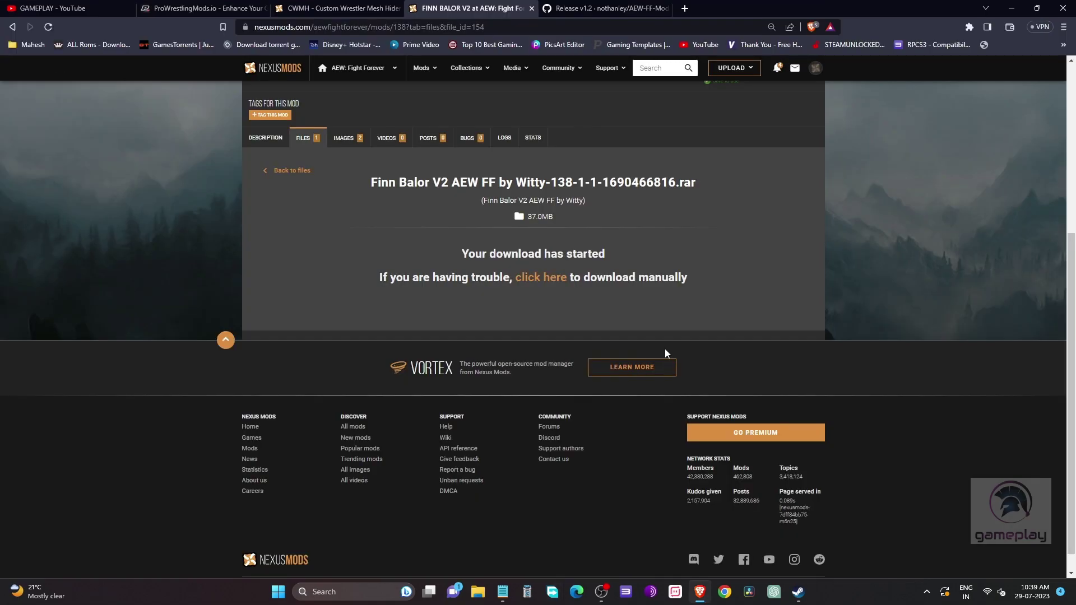
Switch to the Notepad notes and look up the prowrestlingmods.io link as the alternative mod source
{"action": "left_click", "coordinate": [503, 592]}
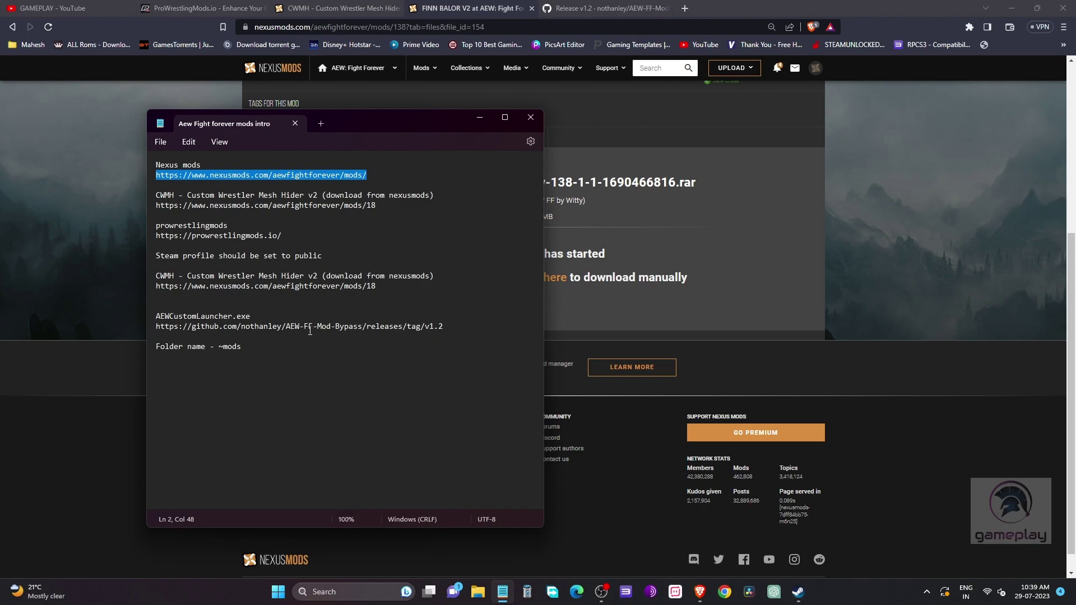
{"action": "left_click", "coordinate": [292, 239]}
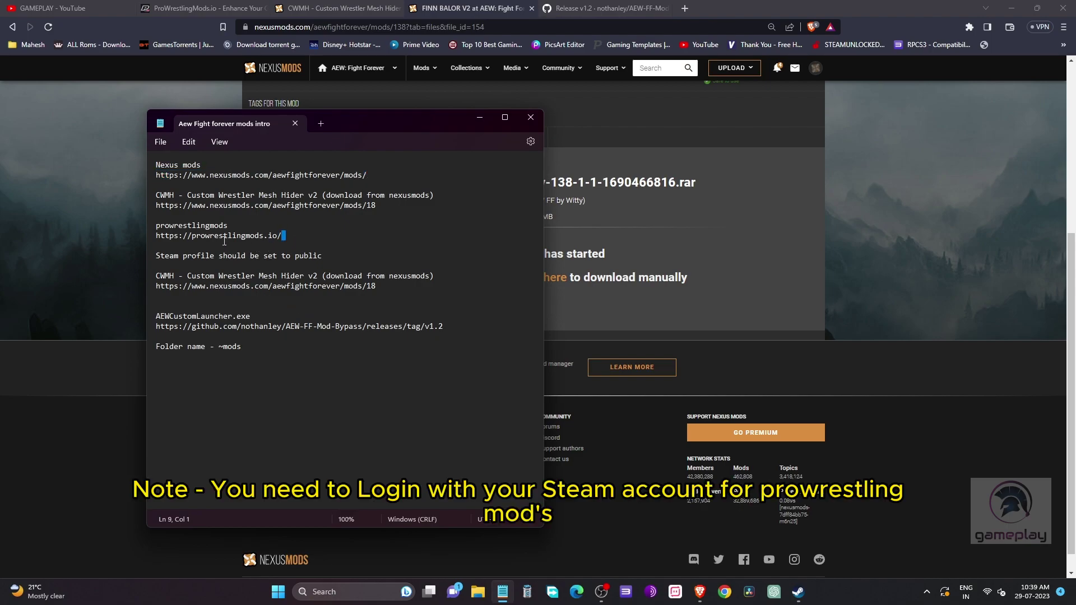
{"action": "left_click_drag", "start_coordinate": [227, 241], "coordinate": [164, 240]}
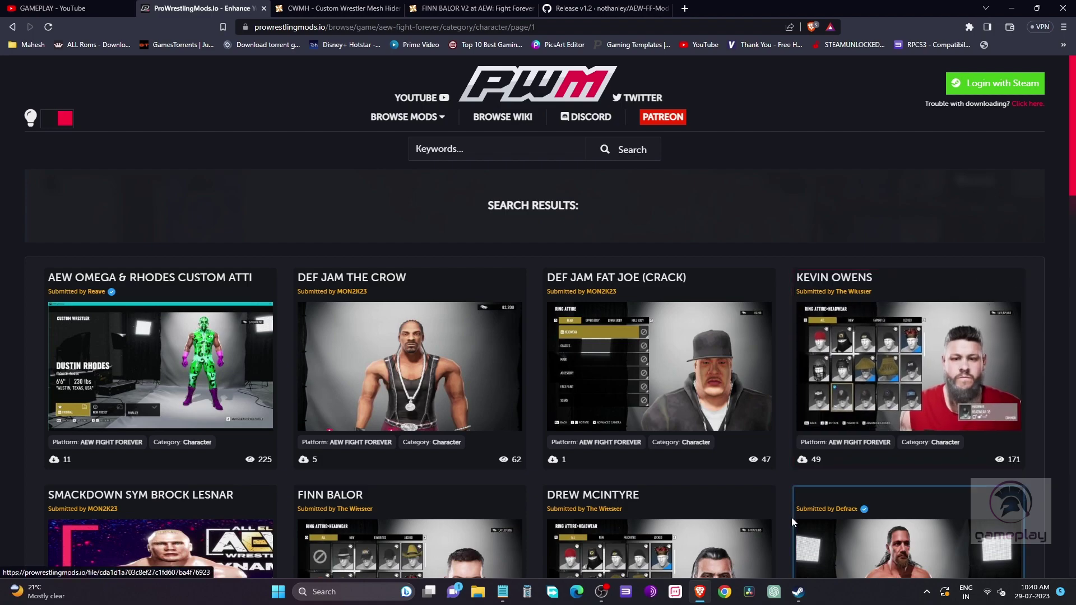
Switch to Steam and check in the profile's privacy settings that My profile is set to Public
{"action": "left_click", "coordinate": [799, 595]}
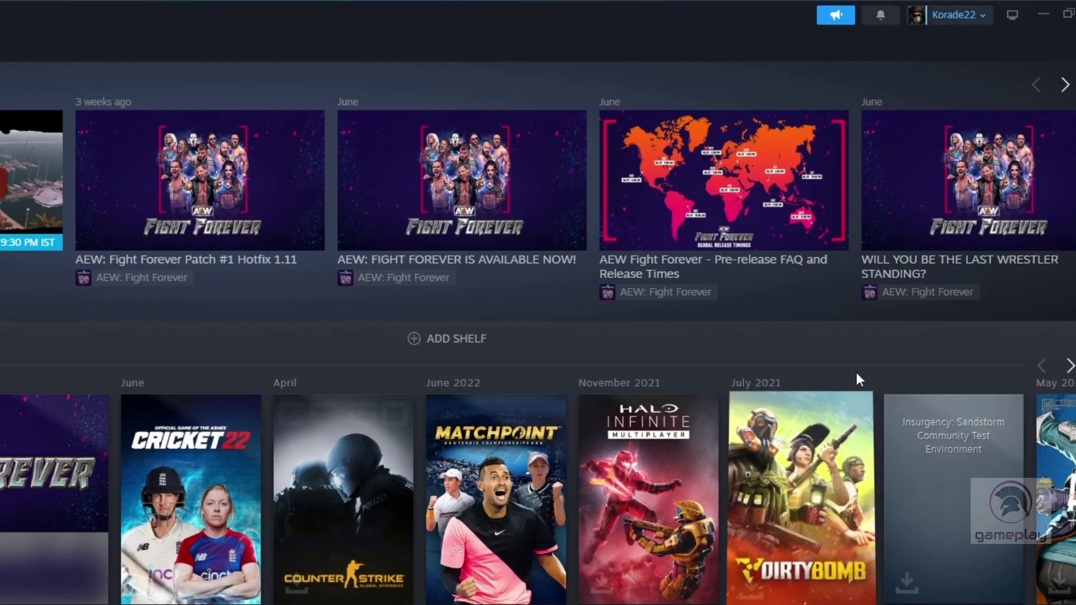
{"action": "left_click", "coordinate": [973, 18]}
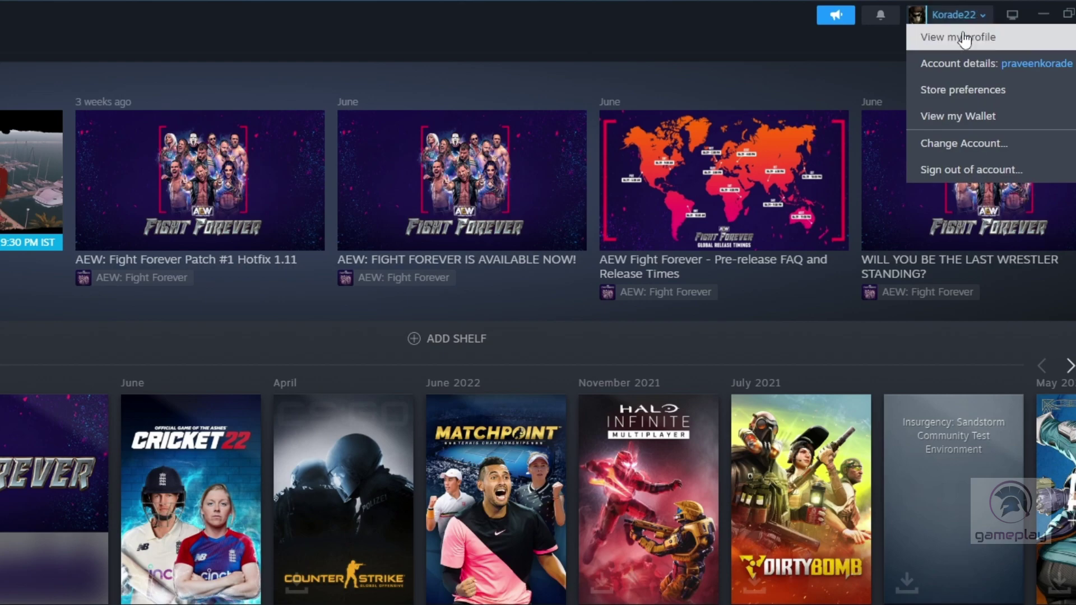
{"action": "left_click", "coordinate": [963, 35]}
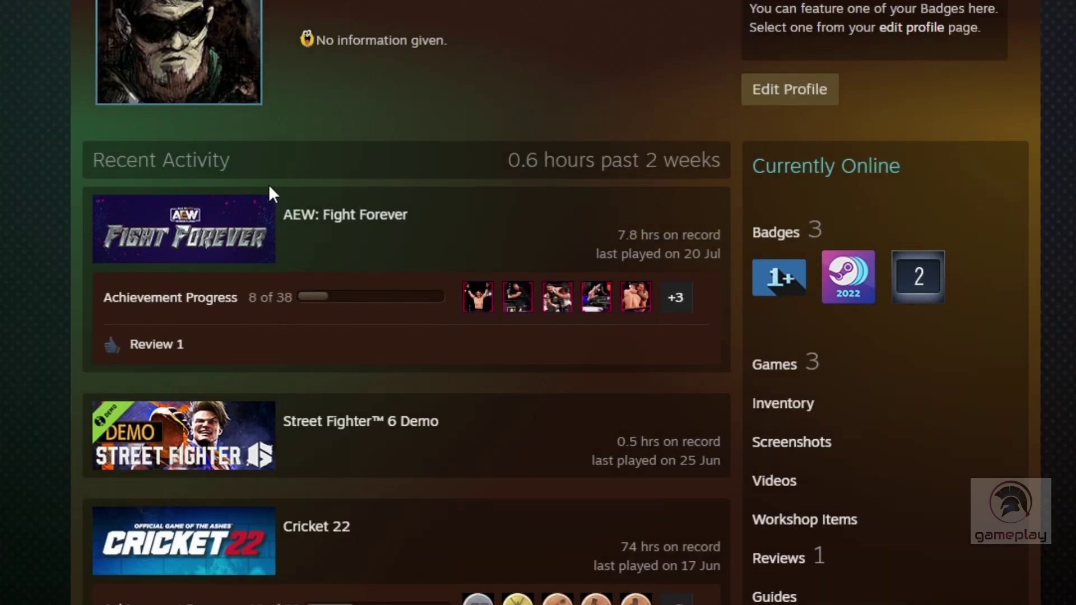
{"action": "left_click", "coordinate": [798, 99]}
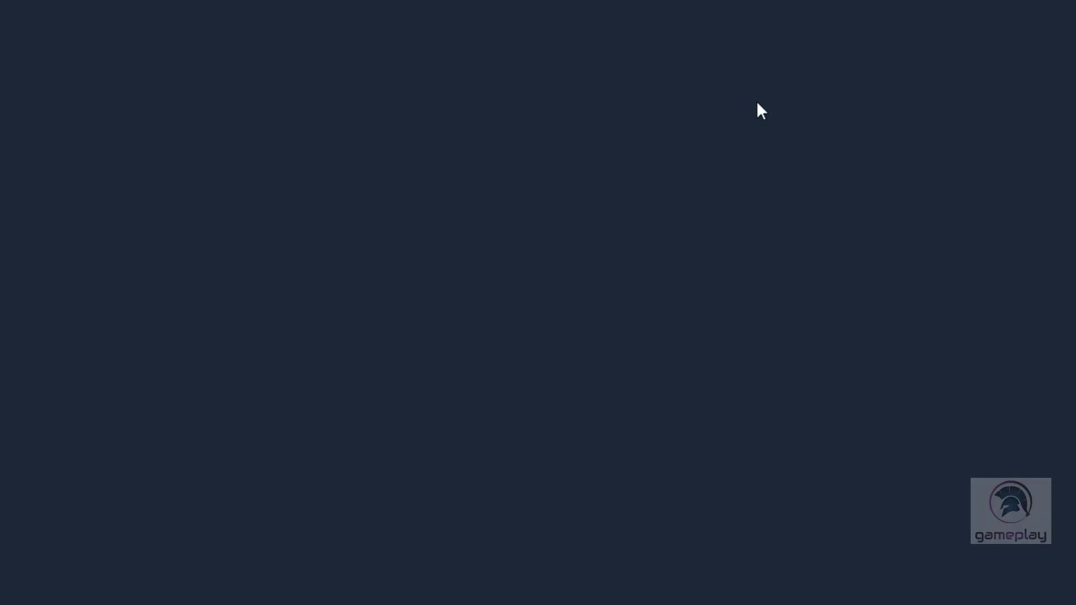
{"action": "left_click", "coordinate": [798, 408]}
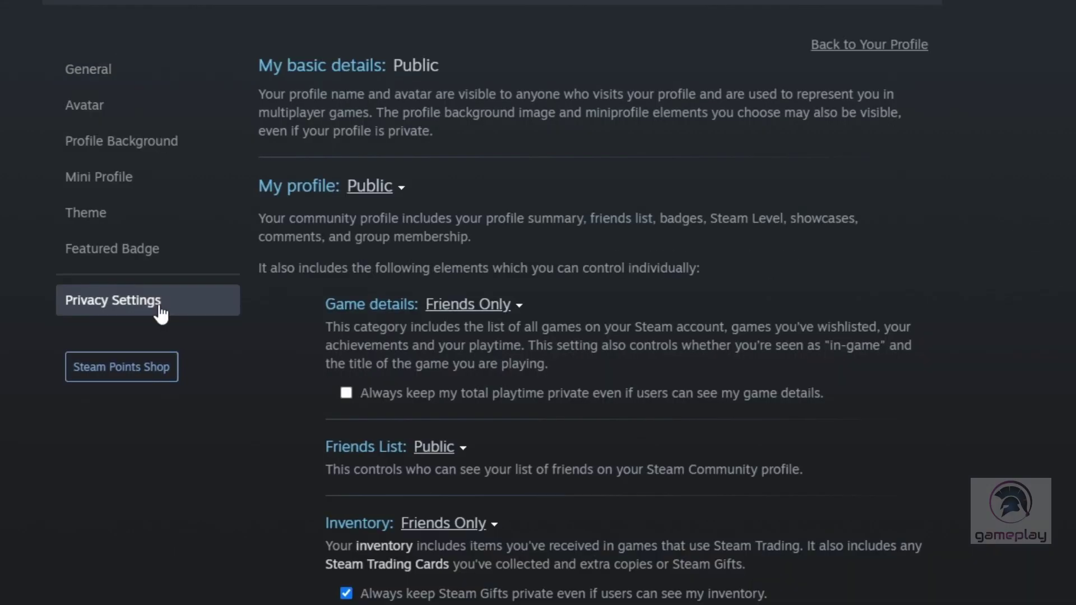
{"action": "left_click", "coordinate": [374, 191]}
{"action": "left_click", "coordinate": [373, 189]}
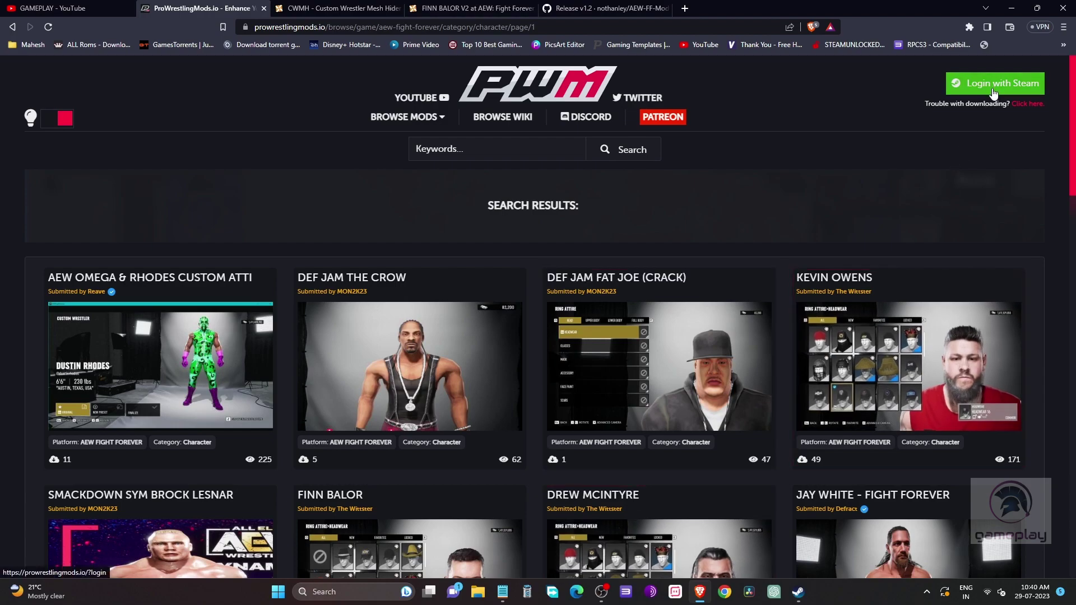
Look up the AEWCustomLauncher GitHub link in the notes and download AEW_CustomLauncher.exe from the v1.2 release
{"action": "key", "text": "alt+Tab"}
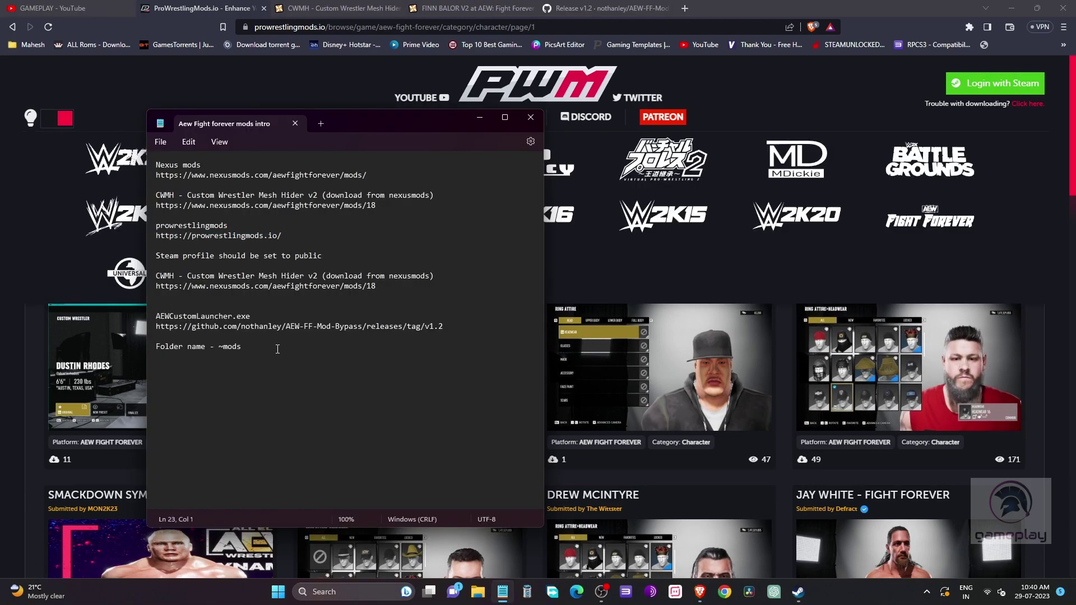
{"action": "left_click_drag", "start_coordinate": [452, 328], "coordinate": [165, 327]}
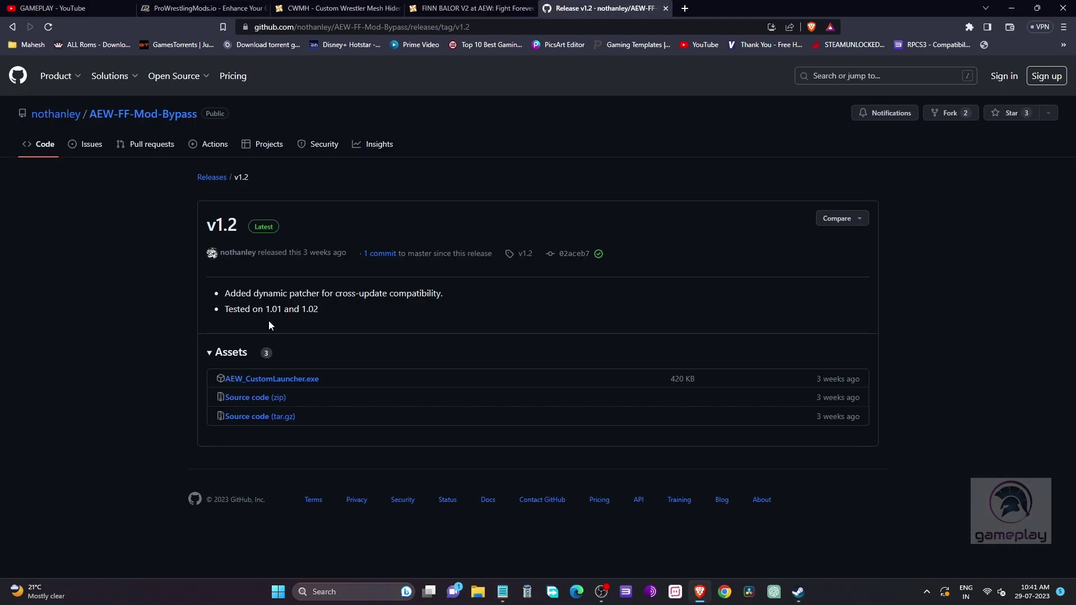
{"action": "left_click", "coordinate": [263, 381]}
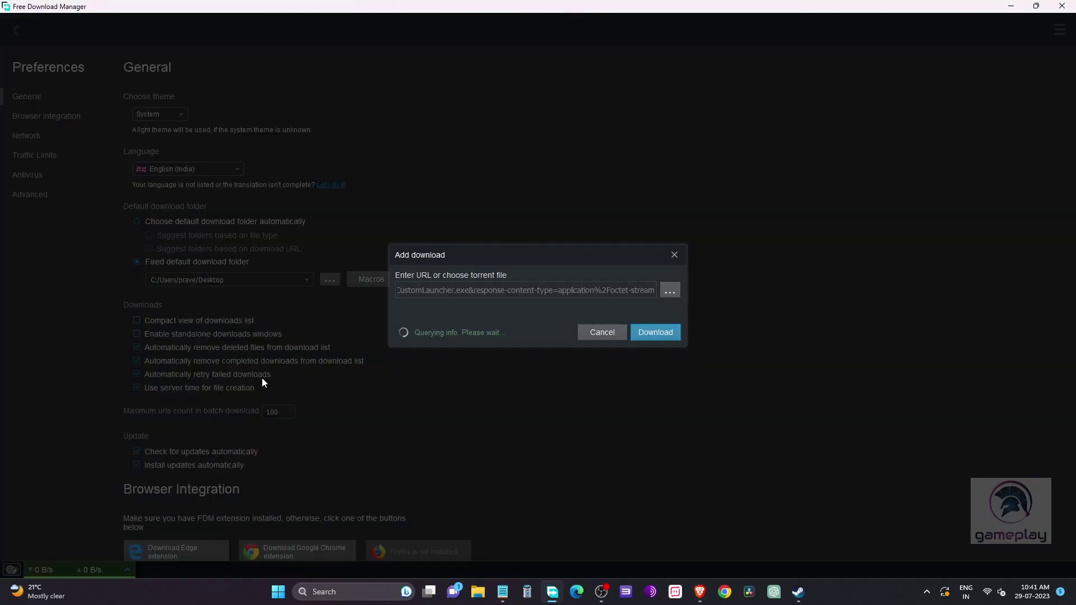
{"action": "left_click", "coordinate": [654, 353]}
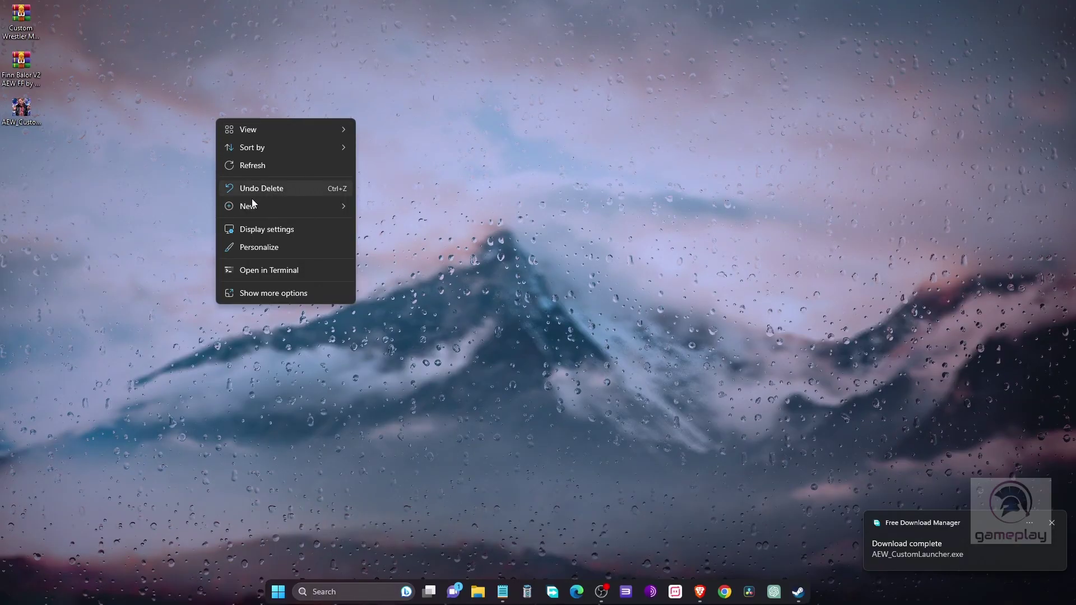
Create a new folder named "aew mods" on the Desktop
{"action": "mouse_move", "coordinate": [250, 207]}
{"action": "left_click", "coordinate": [429, 211]}
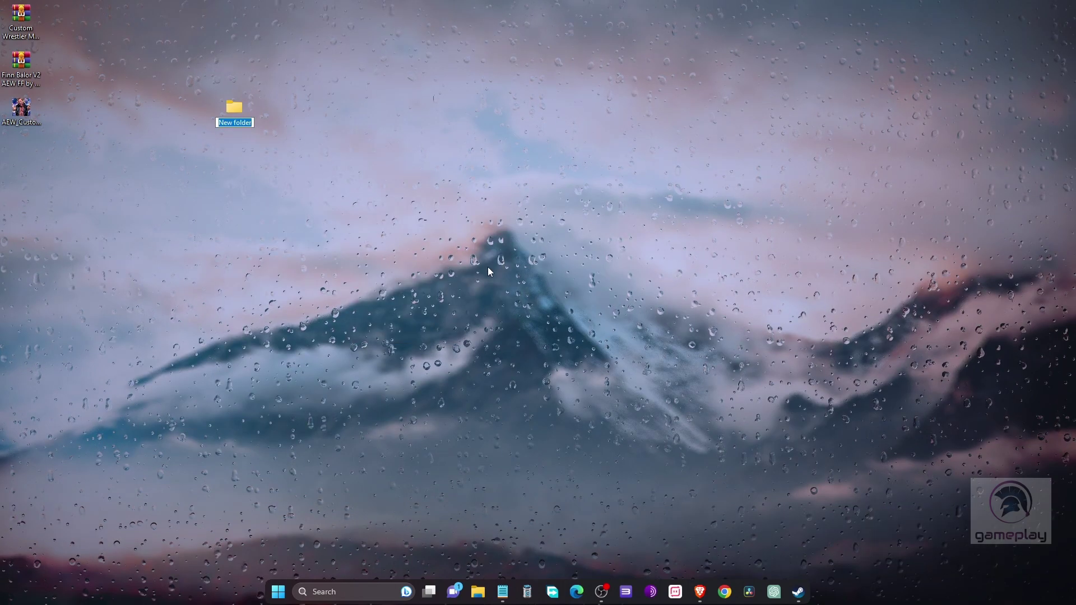
{"action": "type", "text": "aew"}
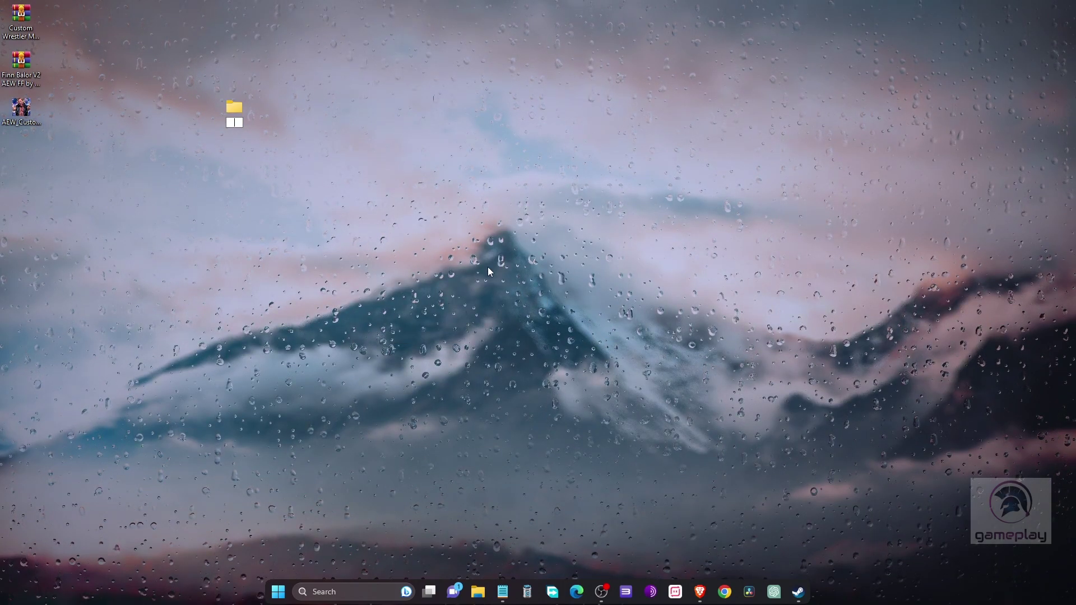
{"action": "type", "text": " mods"}
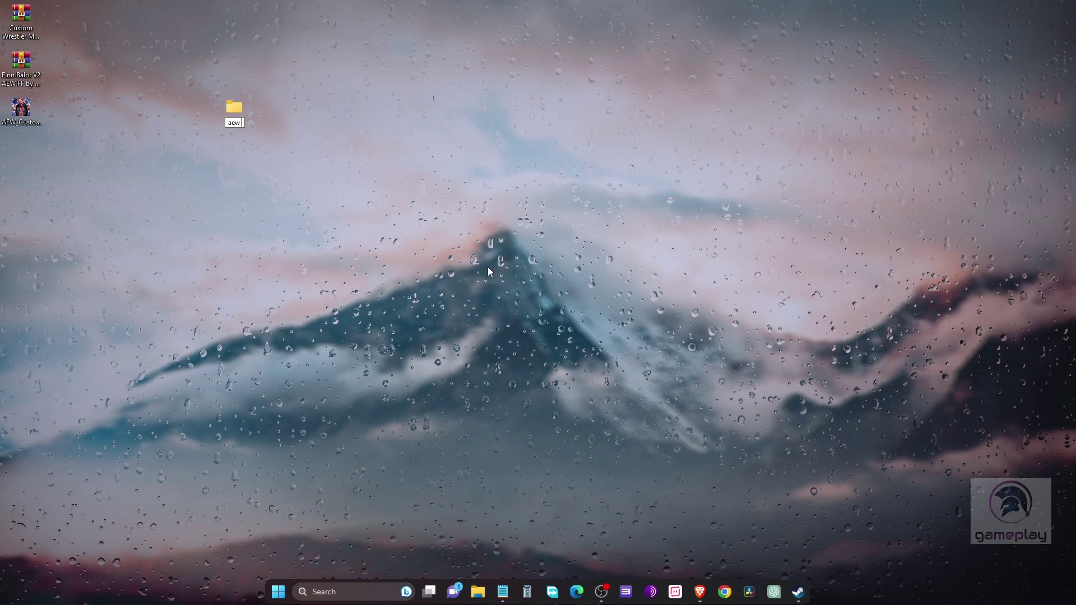
{"action": "key", "text": "Return"}
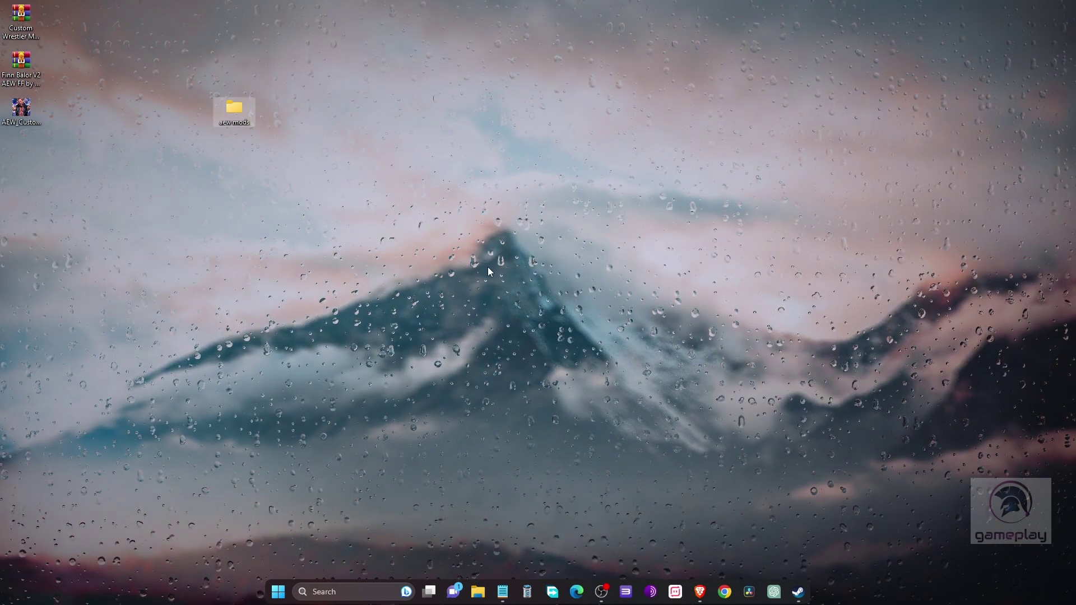
Move the Custom Wrestler Mesh Hider archive into the aew mods folder and extract it there with WinRAR
{"action": "left_click_drag", "start_coordinate": [29, 18], "coordinate": [240, 103]}
{"action": "double_click", "coordinate": [234, 108]}
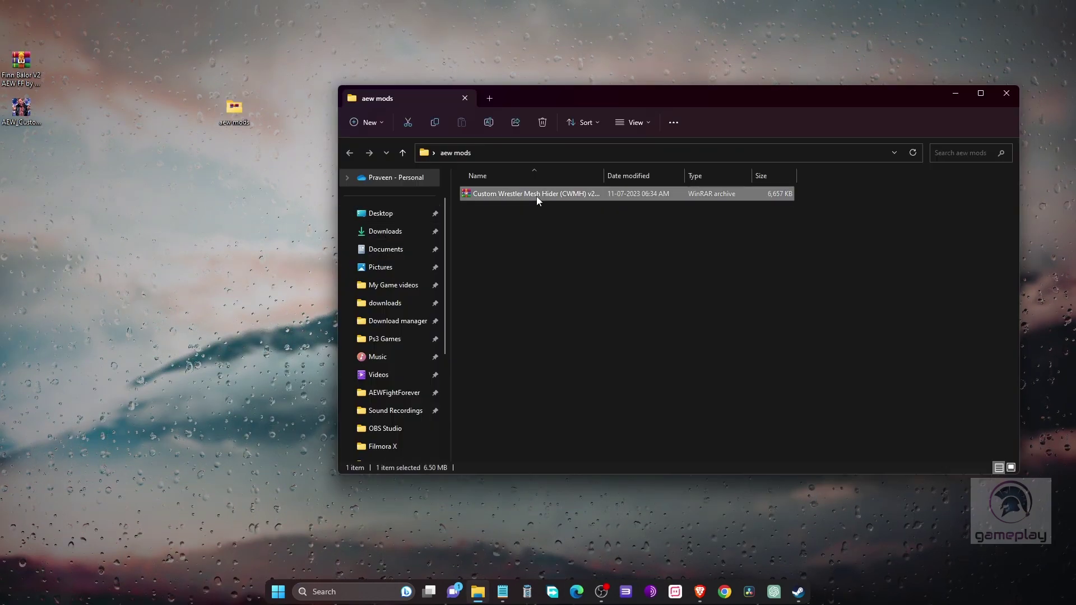
{"action": "right_click", "coordinate": [536, 197]}
{"action": "mouse_move", "coordinate": [583, 370]}
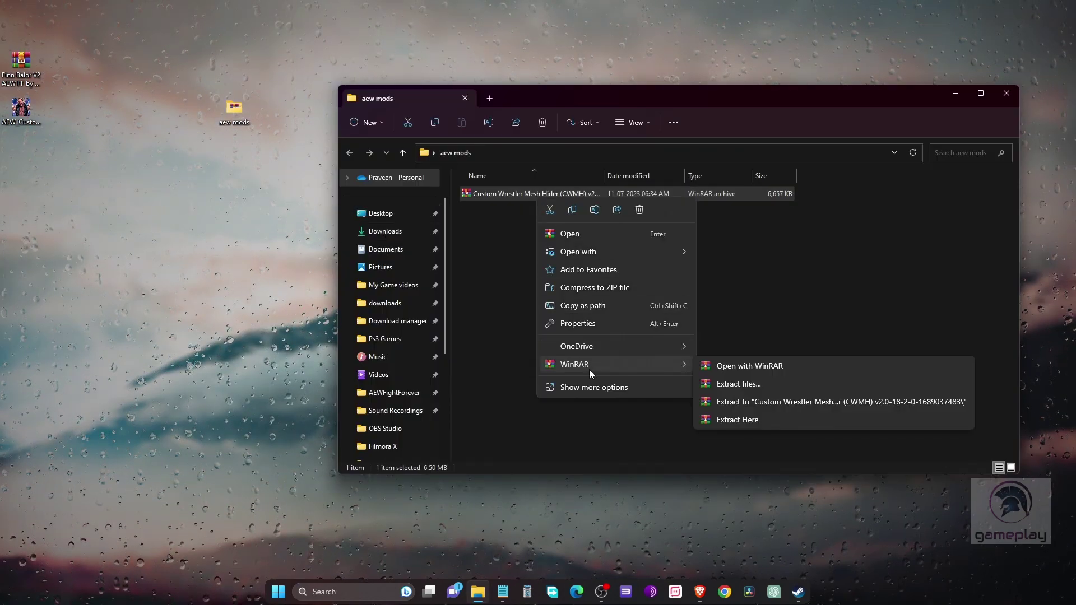
{"action": "left_click", "coordinate": [735, 418]}
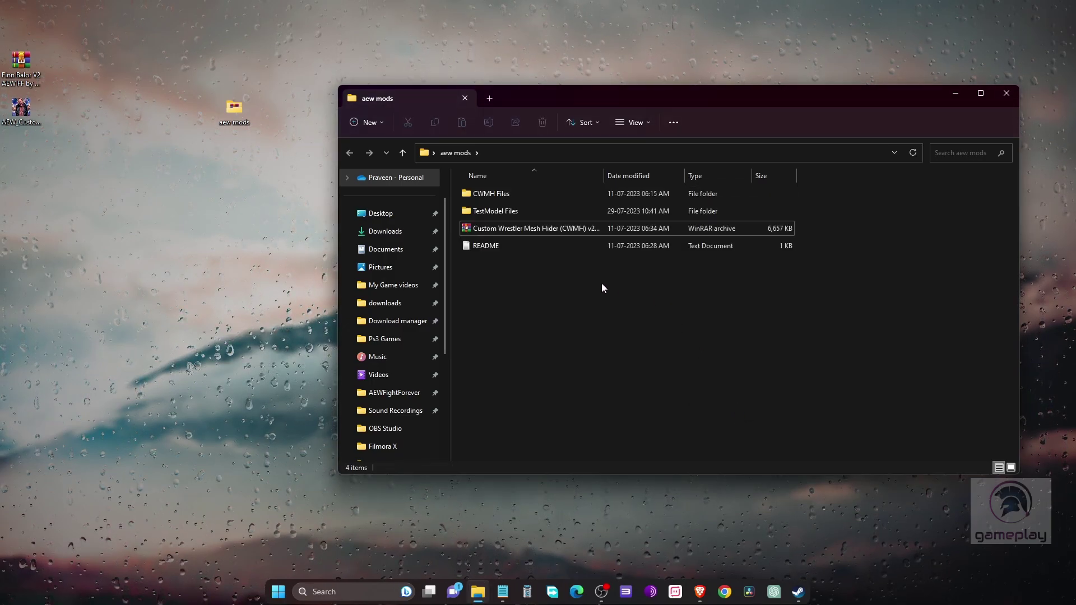
Look through the extracted TestModel Files folder and return to the aew mods folder
{"action": "double_click", "coordinate": [505, 213]}
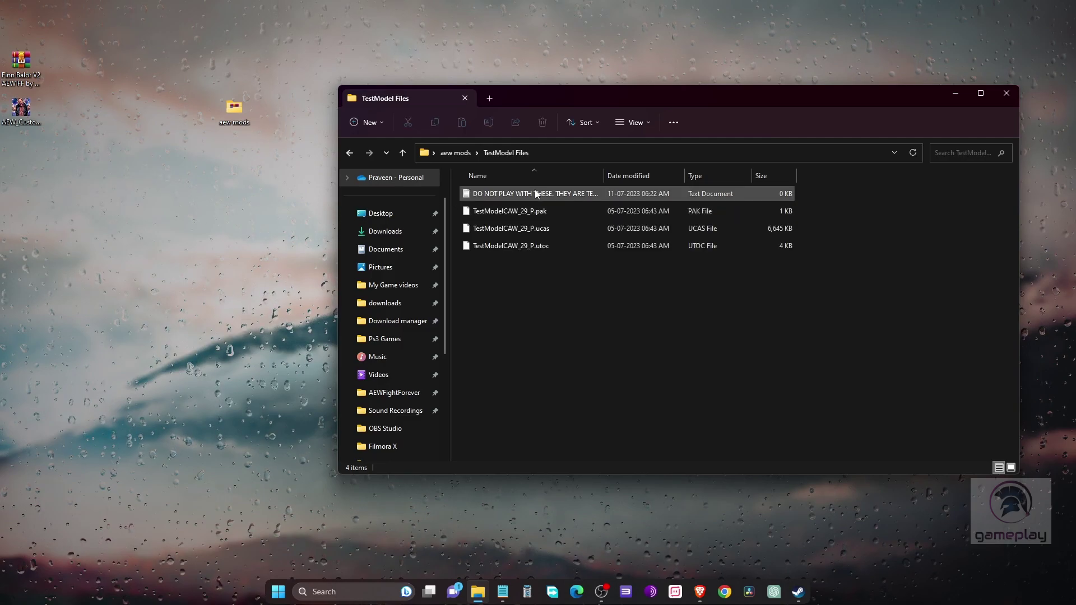
{"action": "left_click", "coordinate": [403, 155]}
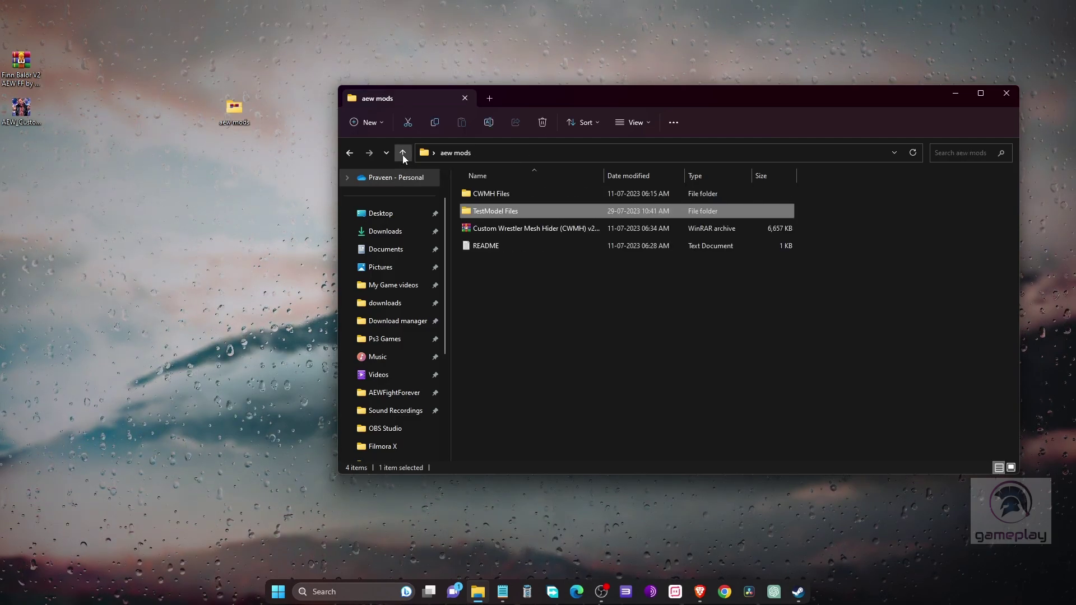
Open the Chunk_101 folder inside CWMH Files and select its three !CWMH_101_P files
{"action": "double_click", "coordinate": [491, 196]}
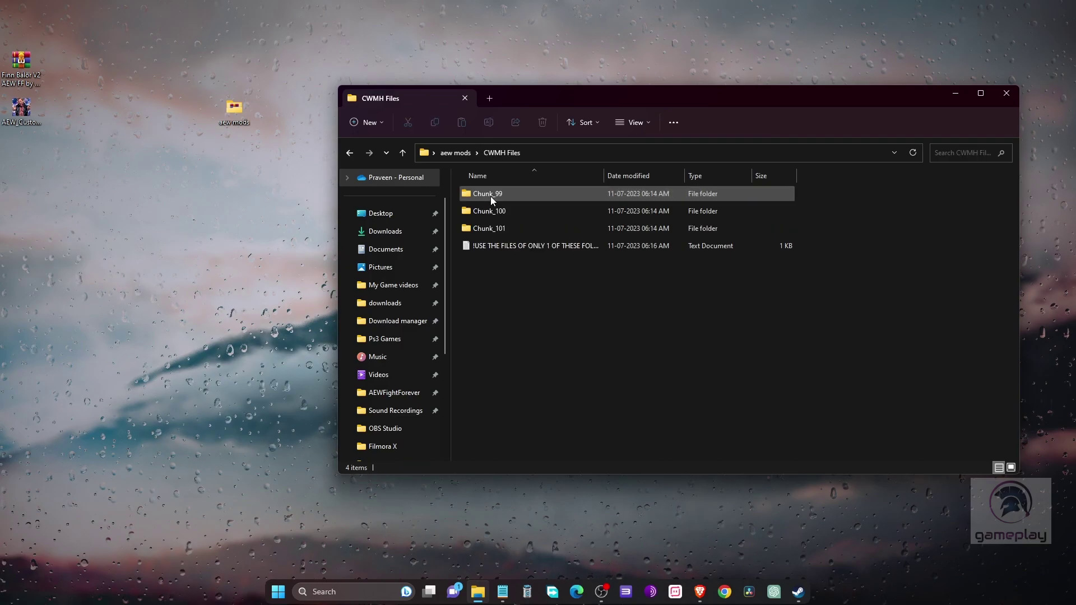
{"action": "left_click", "coordinate": [488, 228]}
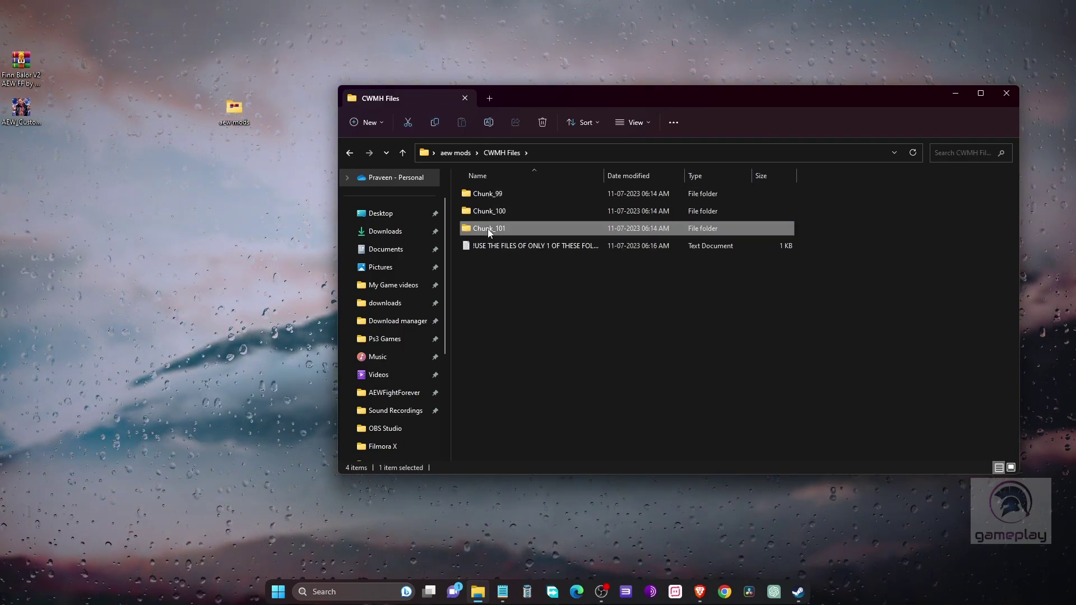
{"action": "double_click", "coordinate": [488, 228]}
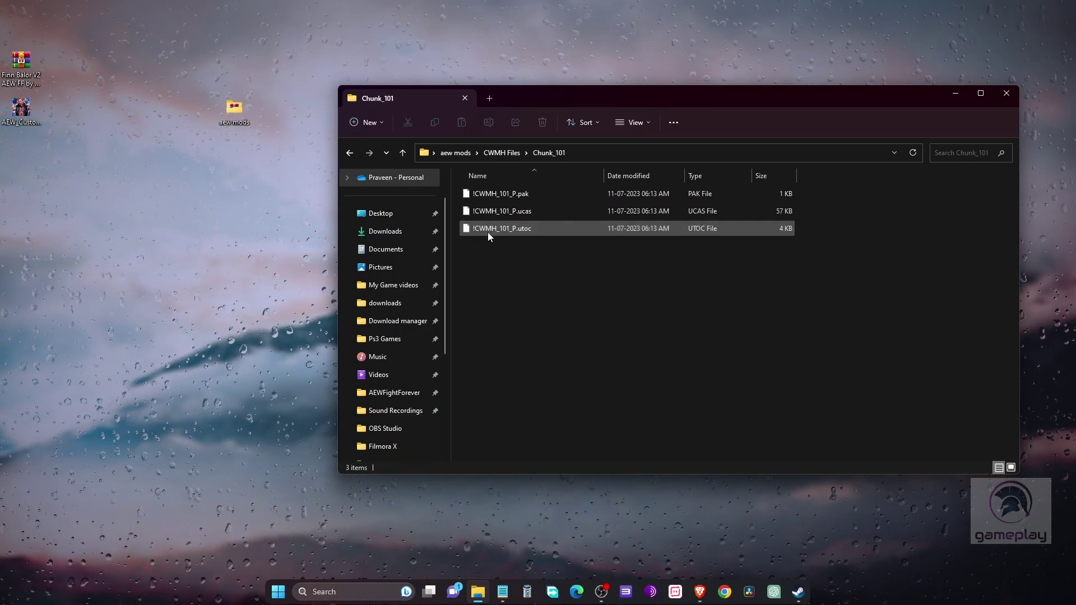
{"action": "left_click_drag", "start_coordinate": [494, 268], "coordinate": [502, 188]}
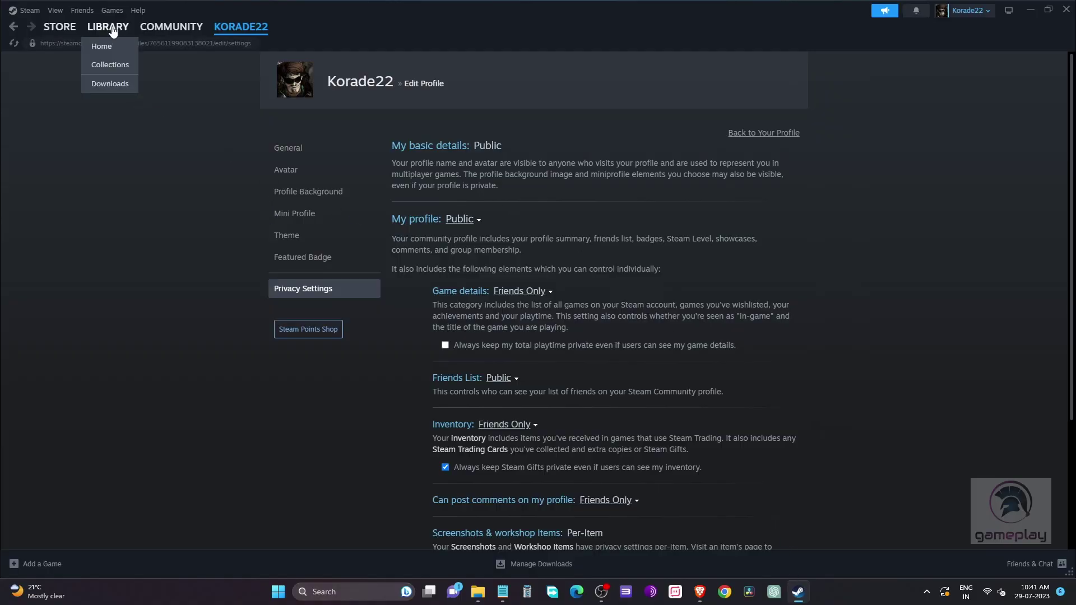
Switch to Steam, browse the local files of AEW: Fight Forever from the library, and maximize the resulting AEWFightForever folder window
{"action": "left_click", "coordinate": [111, 31]}
{"action": "right_click", "coordinate": [49, 139]}
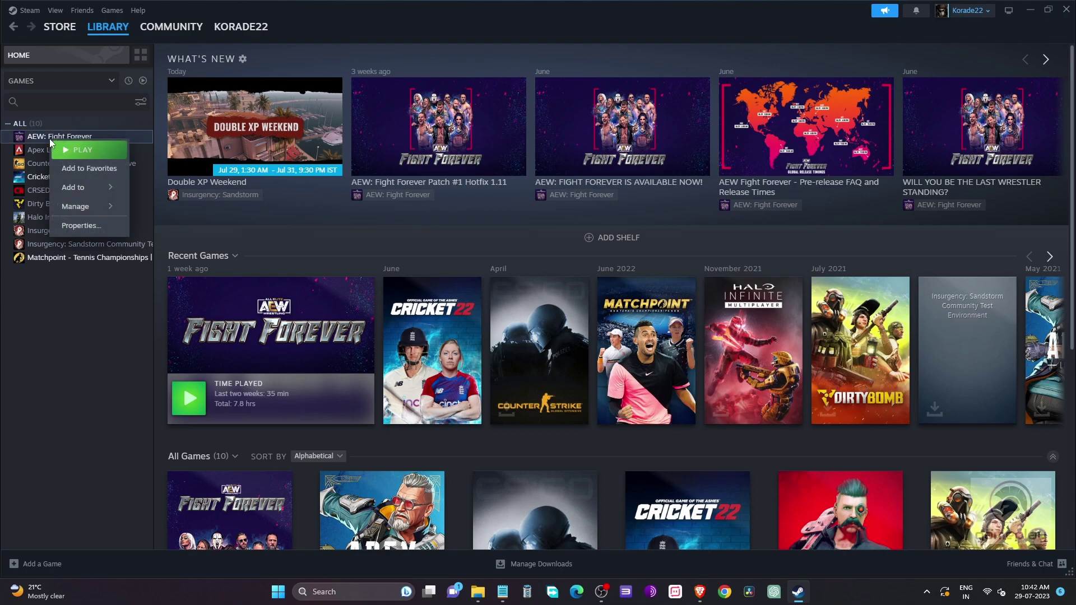
{"action": "mouse_move", "coordinate": [84, 209]}
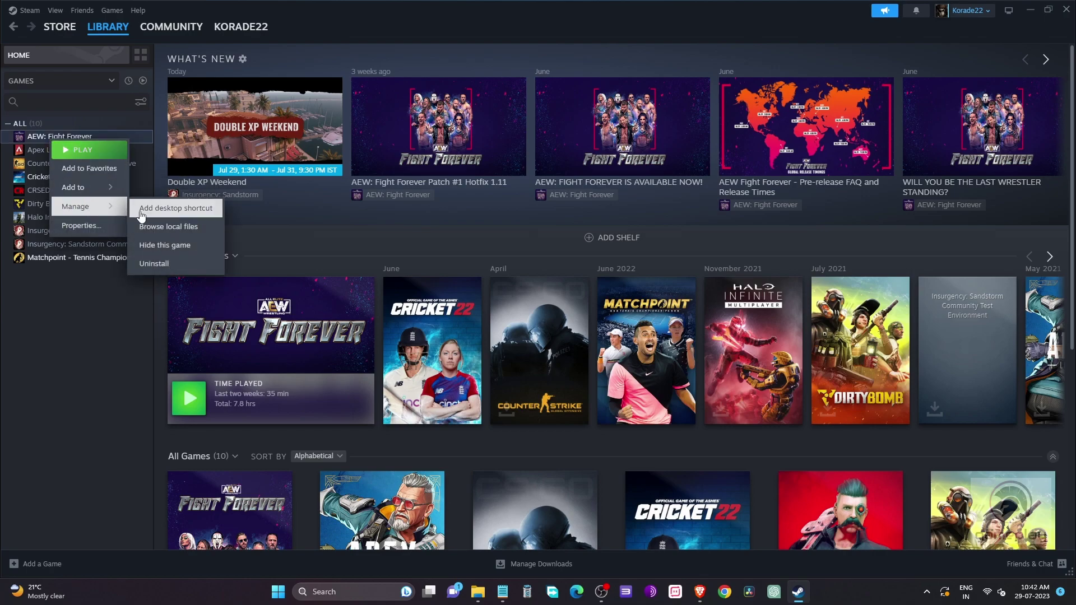
{"action": "left_click", "coordinate": [167, 227]}
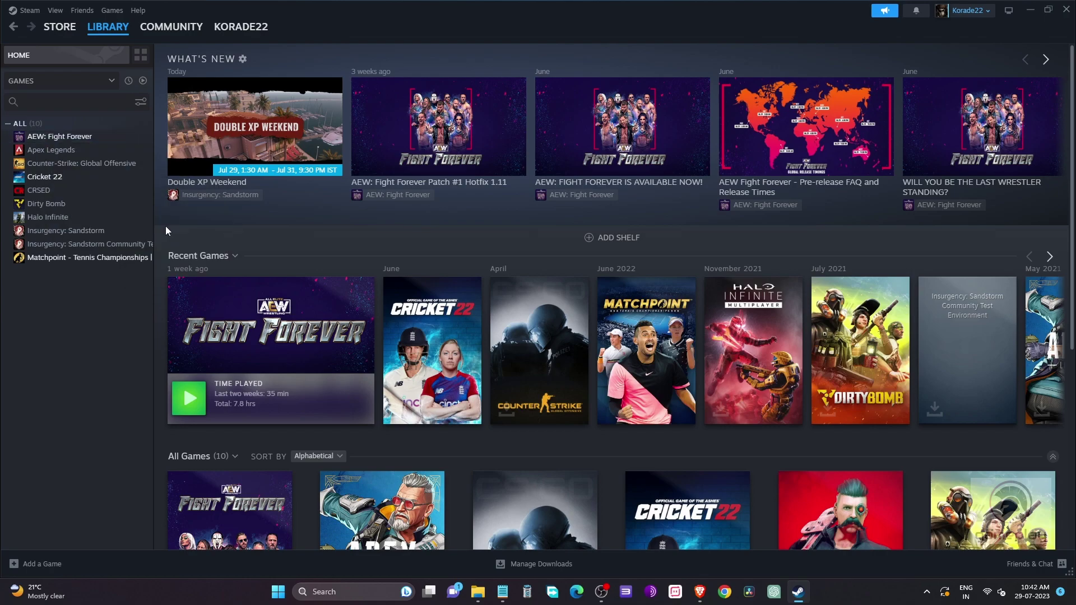
{"action": "mouse_move", "coordinate": [478, 592]}
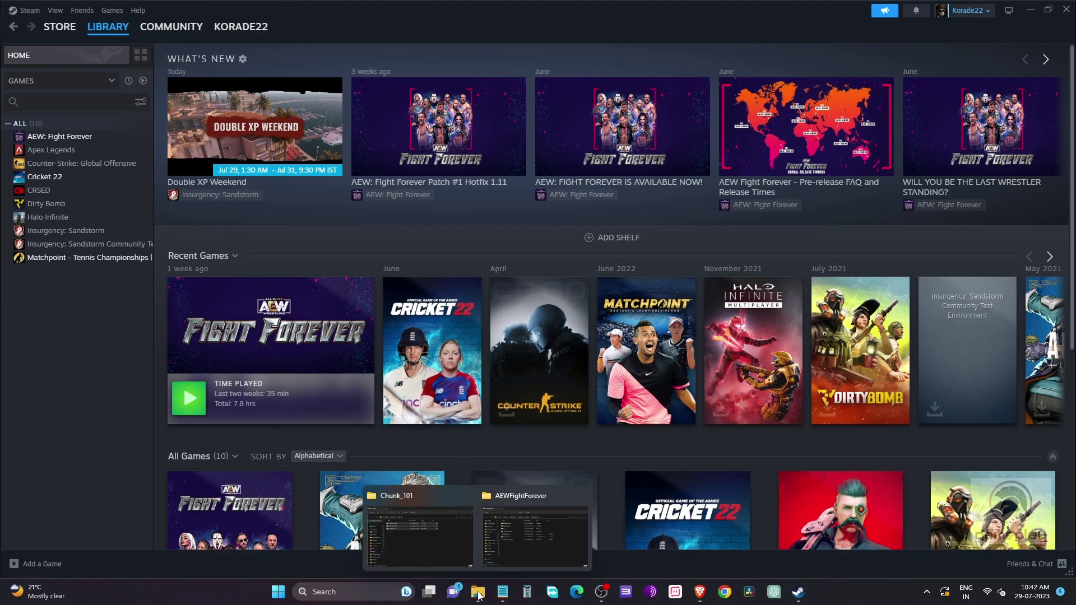
{"action": "left_click", "coordinate": [508, 544]}
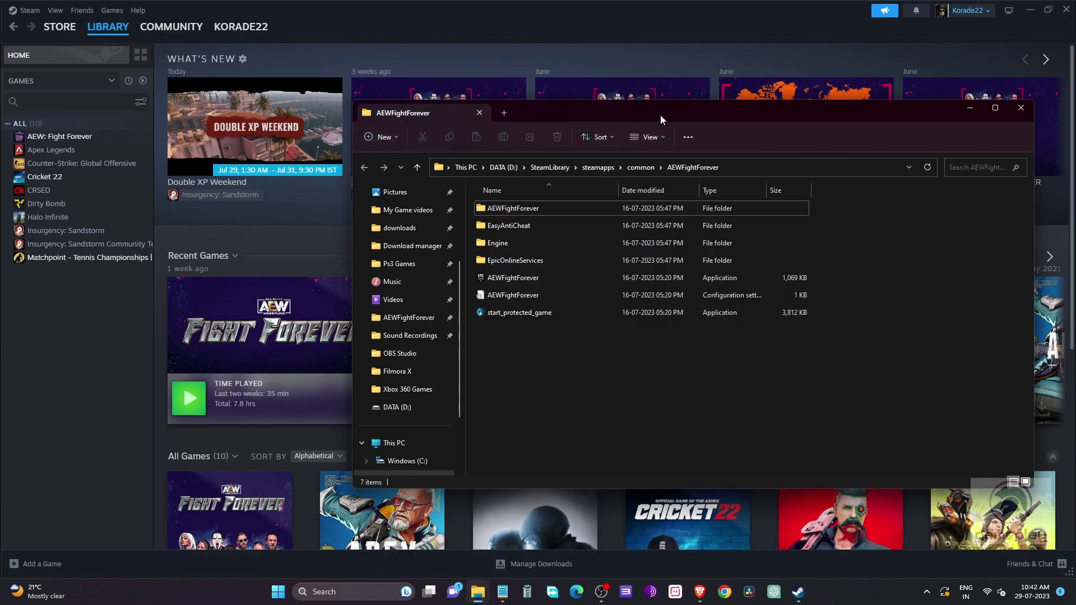
{"action": "double_click", "coordinate": [660, 115]}
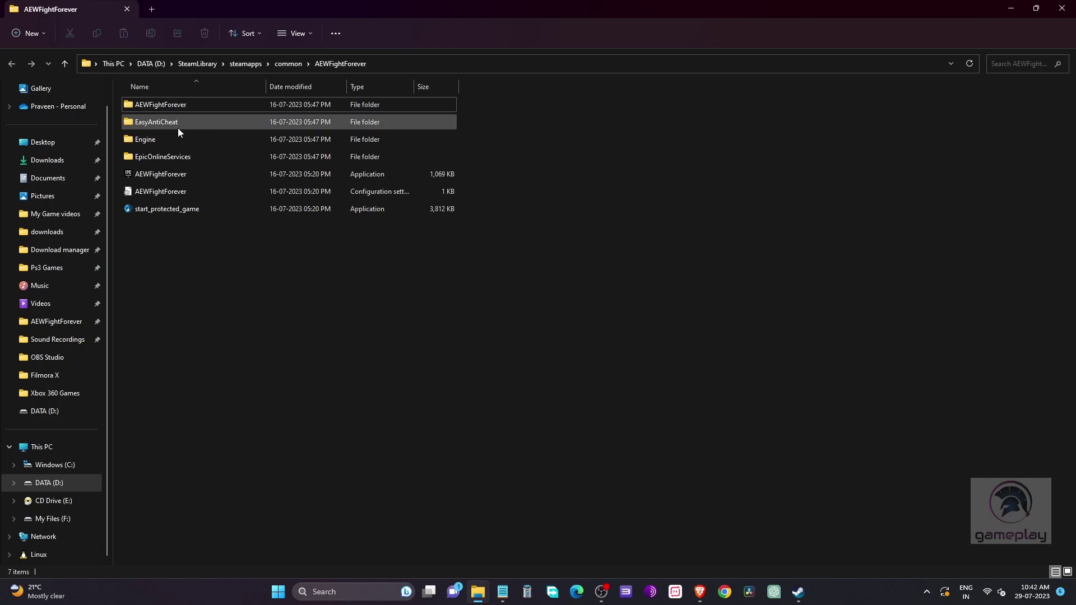
Go to AEWFightForever > Content > Paks > ~mods in the game folder and select the !CWMH_101_P files there
{"action": "double_click", "coordinate": [161, 108]}
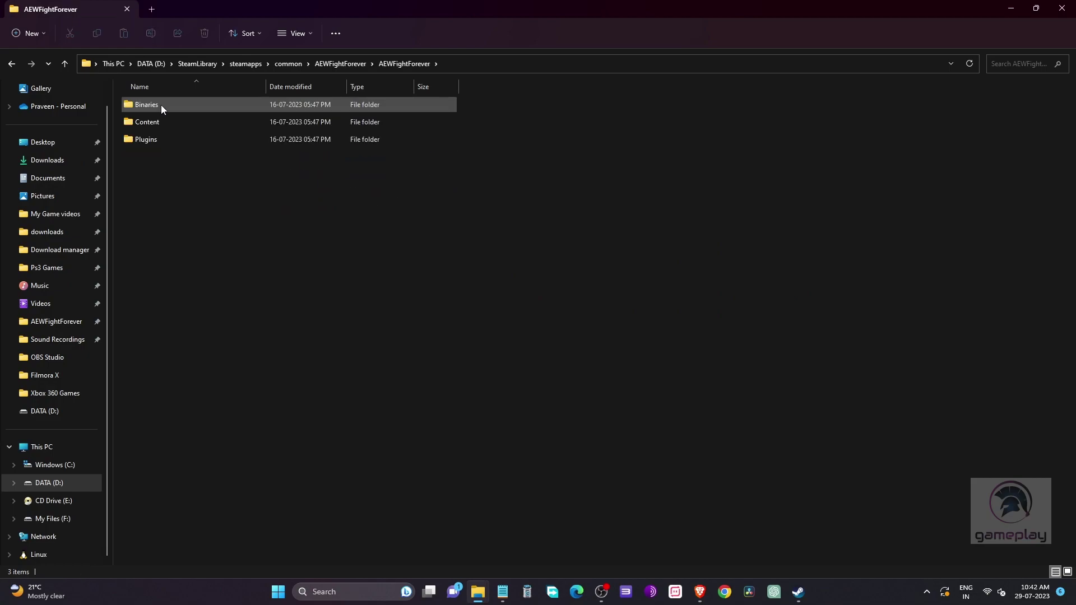
{"action": "left_click", "coordinate": [153, 125]}
{"action": "double_click", "coordinate": [152, 124]}
{"action": "double_click", "coordinate": [149, 106]}
{"action": "left_click", "coordinate": [151, 105]}
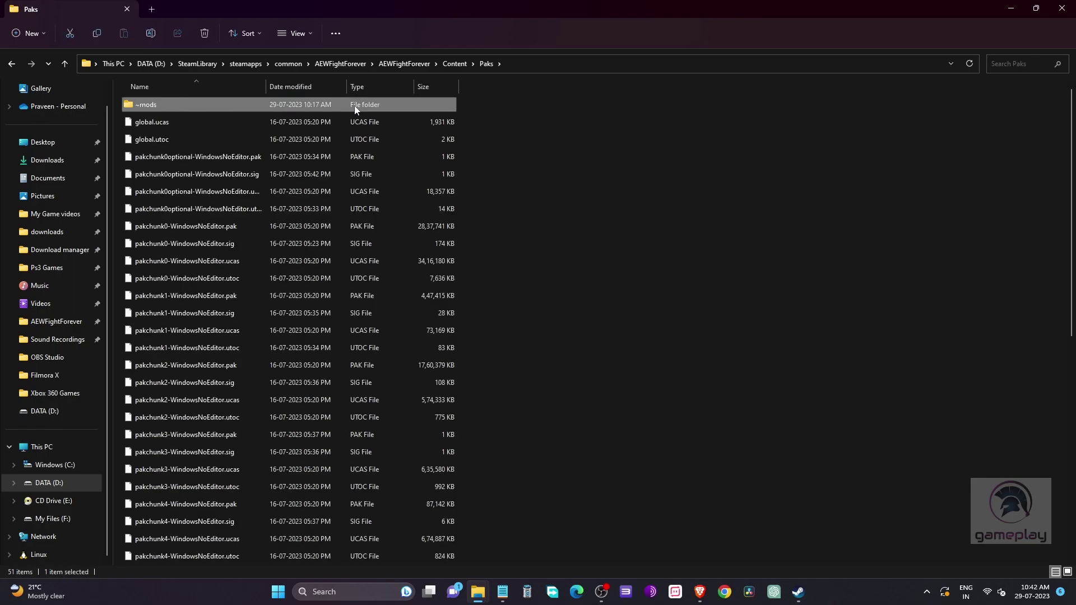
{"action": "double_click", "coordinate": [197, 106]}
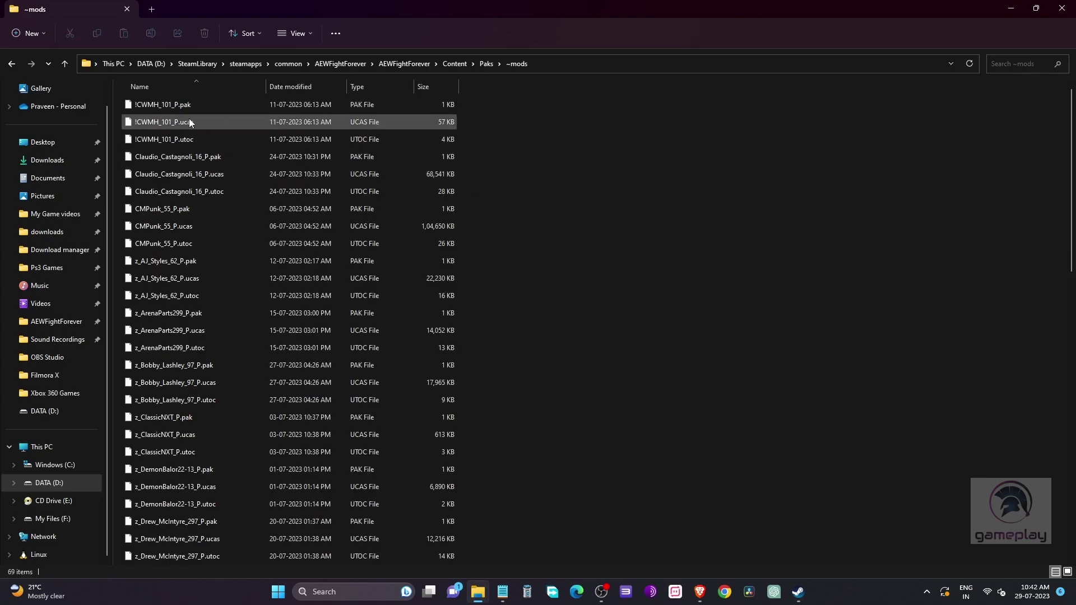
{"action": "left_click", "coordinate": [171, 104]}
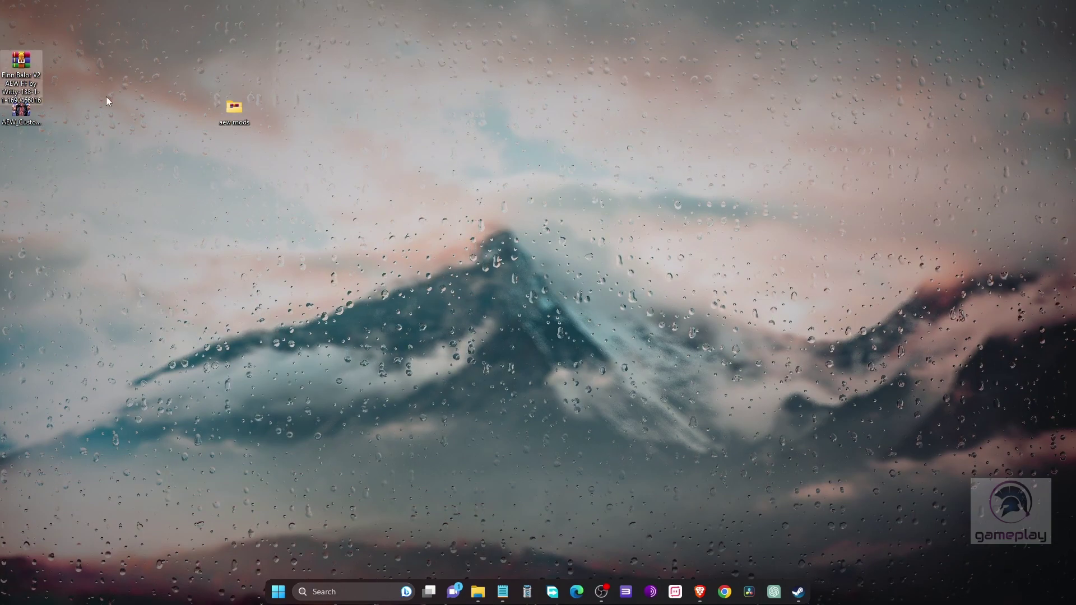
Return to the aew mods folder from Chunk_101 and create a new folder named "finn" in it
{"action": "mouse_move", "coordinate": [482, 591]}
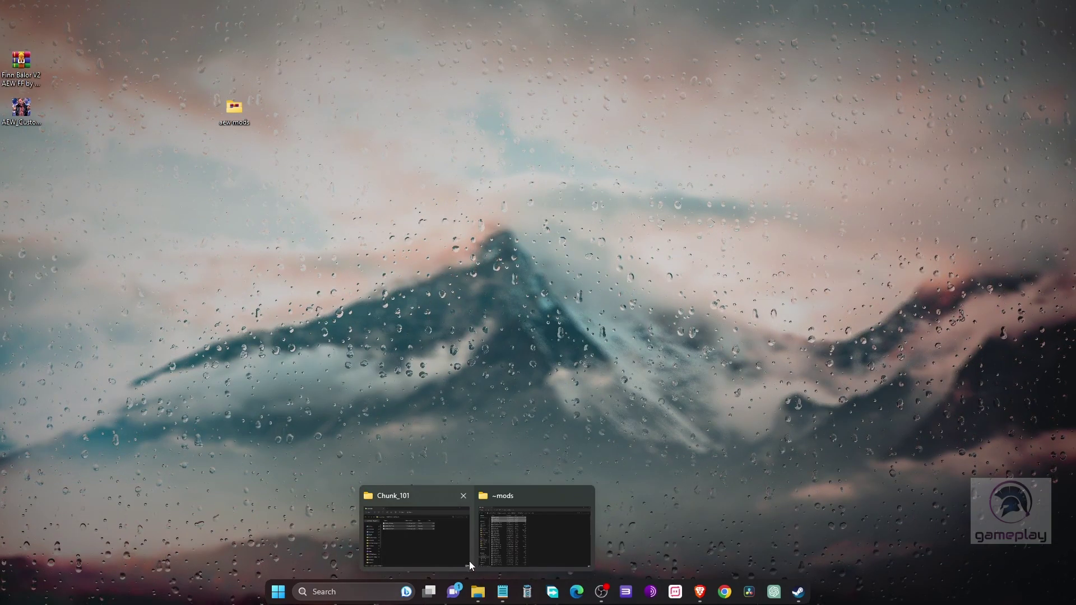
{"action": "left_click", "coordinate": [447, 546]}
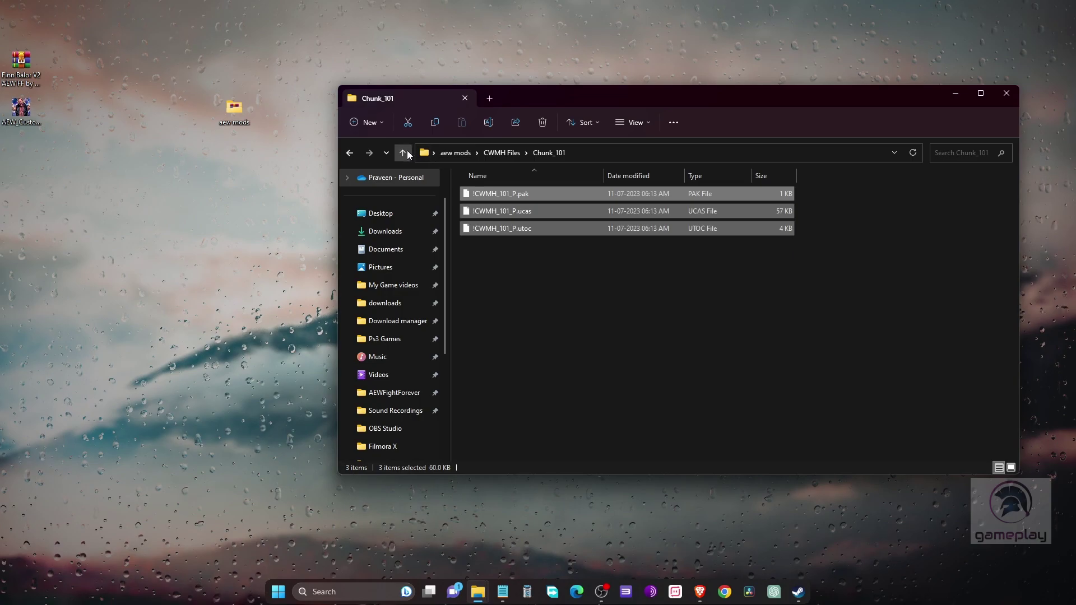
{"action": "left_click", "coordinate": [402, 152]}
{"action": "right_click", "coordinate": [523, 293]}
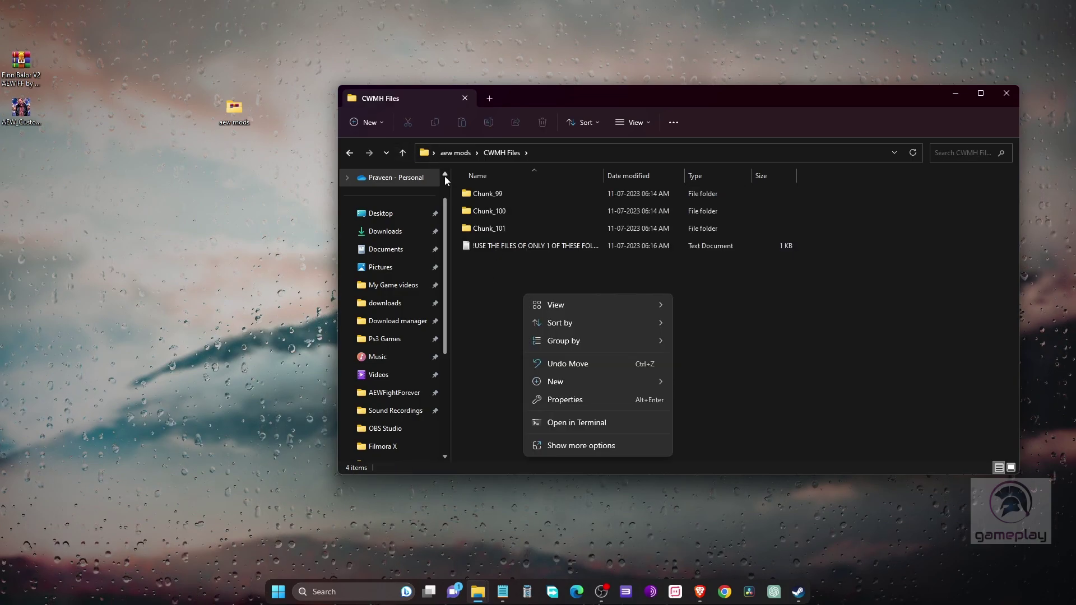
{"action": "left_click", "coordinate": [403, 153]}
{"action": "right_click", "coordinate": [526, 301]}
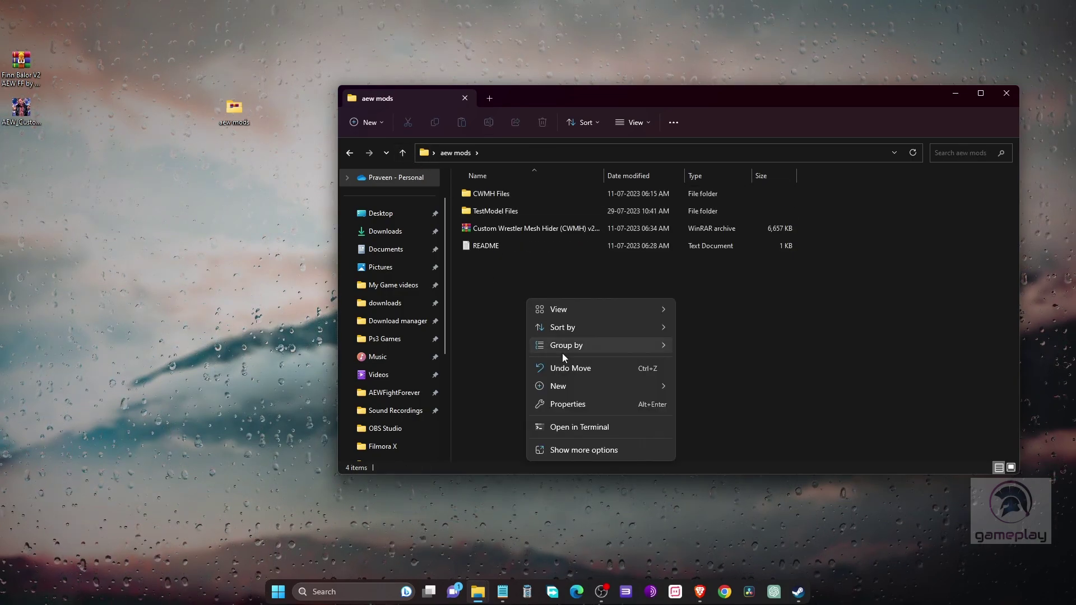
{"action": "mouse_move", "coordinate": [555, 387]}
{"action": "left_click", "coordinate": [700, 388]}
{"action": "type", "text": "finn"}
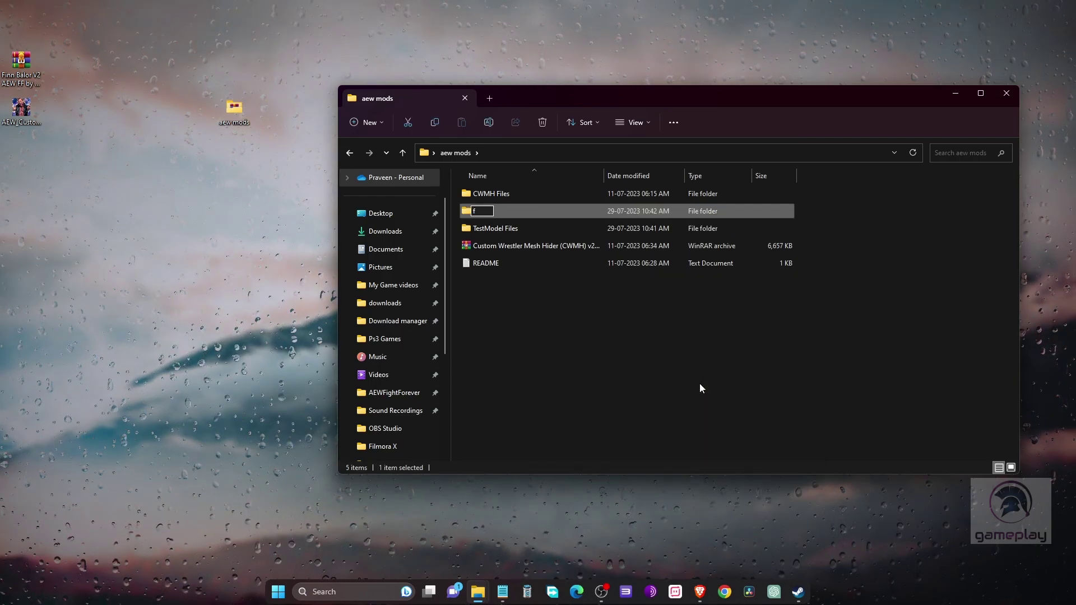
{"action": "left_click", "coordinate": [613, 374]}
Move the Finn Balor V2 archive from the desktop into the finn folder and extract it there with WinRAR
{"action": "left_click_drag", "start_coordinate": [21, 63], "coordinate": [516, 213]}
{"action": "double_click", "coordinate": [503, 210]}
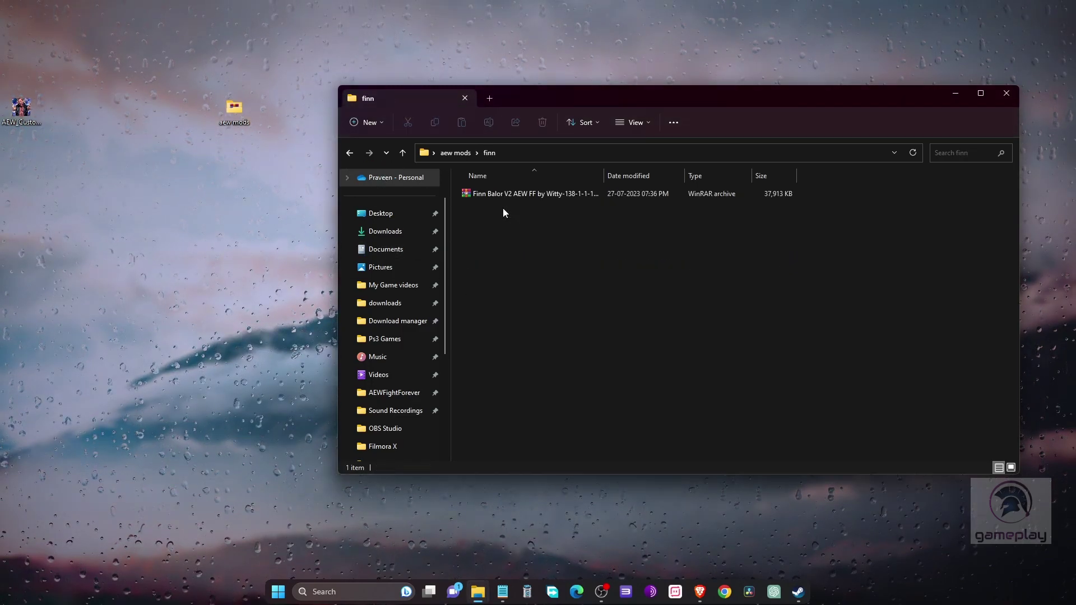
{"action": "right_click", "coordinate": [502, 196]}
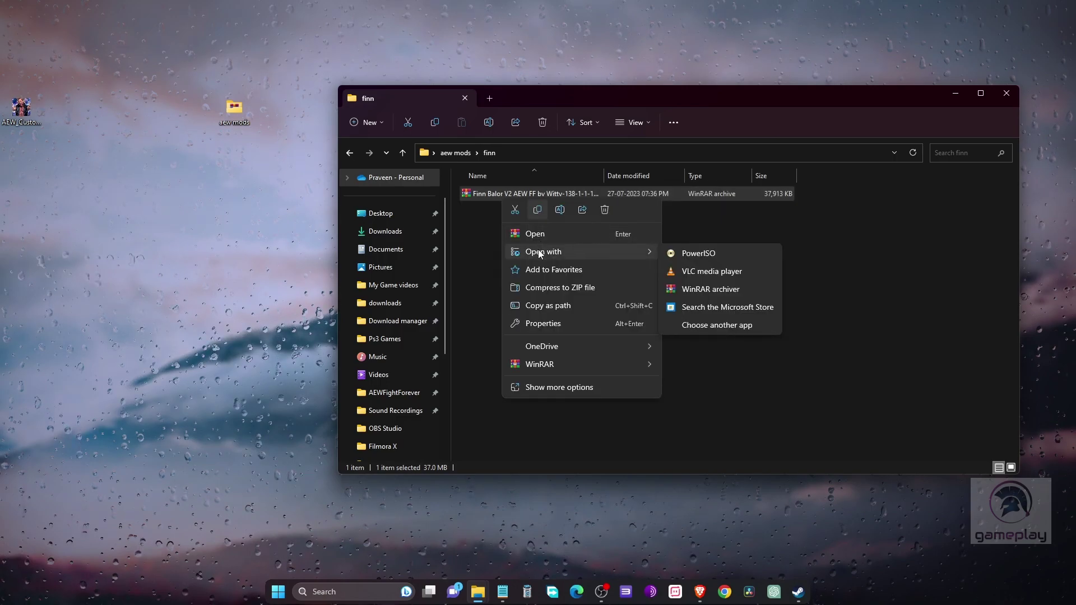
{"action": "mouse_move", "coordinate": [561, 368]}
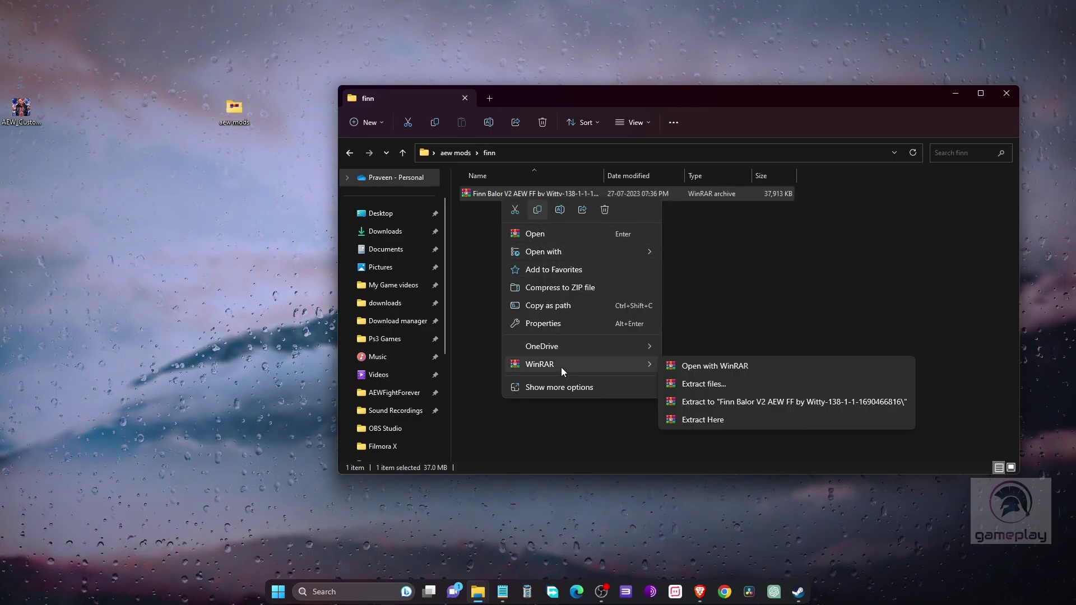
{"action": "left_click", "coordinate": [704, 419]}
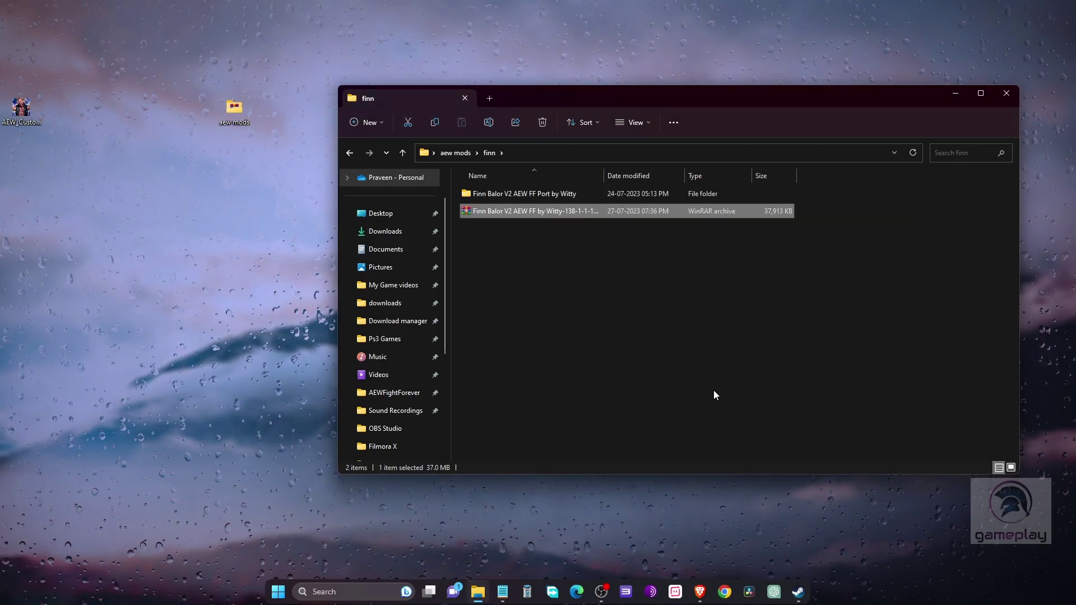
Open the Paks folder of the extracted Finn Balor V2 mod and select its three z_Finn_Balor_V2_292_P files
{"action": "double_click", "coordinate": [535, 194]}
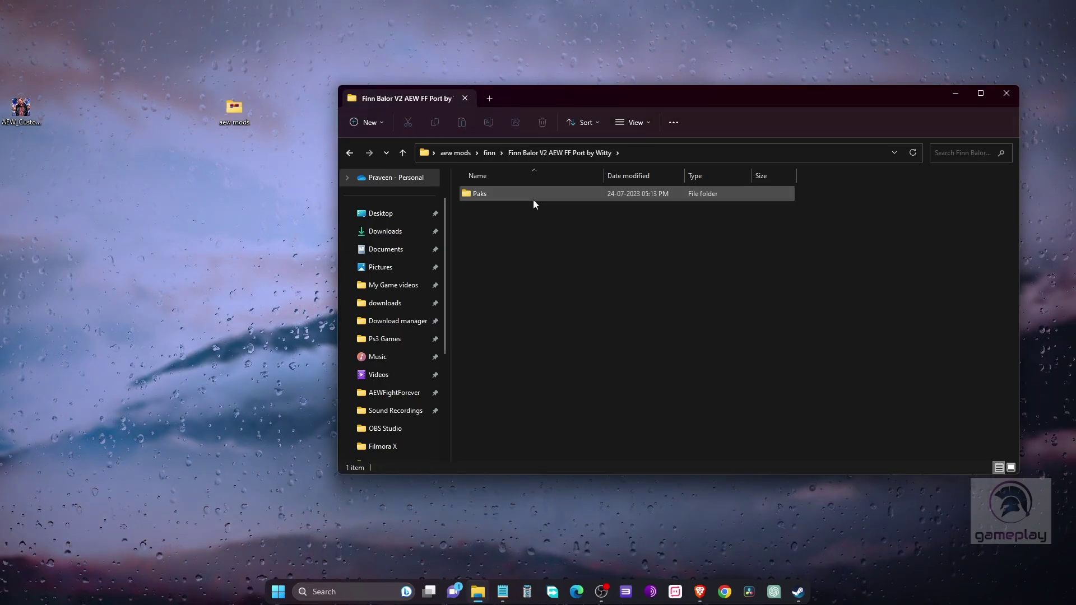
{"action": "double_click", "coordinate": [515, 194]}
{"action": "left_click_drag", "start_coordinate": [514, 256], "coordinate": [514, 193]}
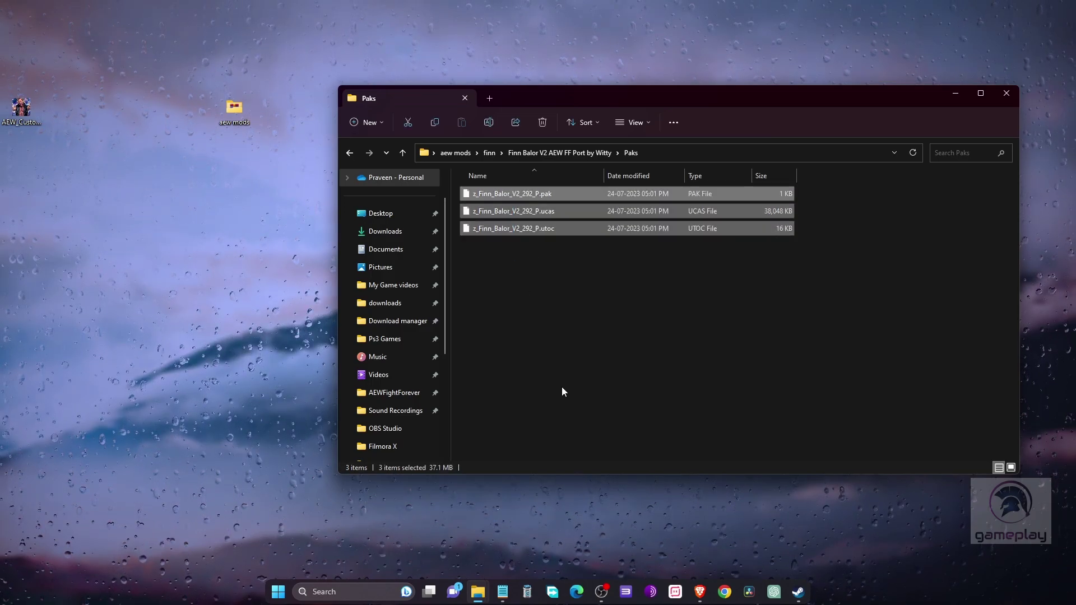
Switch to the game's ~mods folder and locate the z_Finn_Balor_V2_292_P files in it
{"action": "mouse_move", "coordinate": [479, 590]}
{"action": "left_click", "coordinate": [516, 532]}
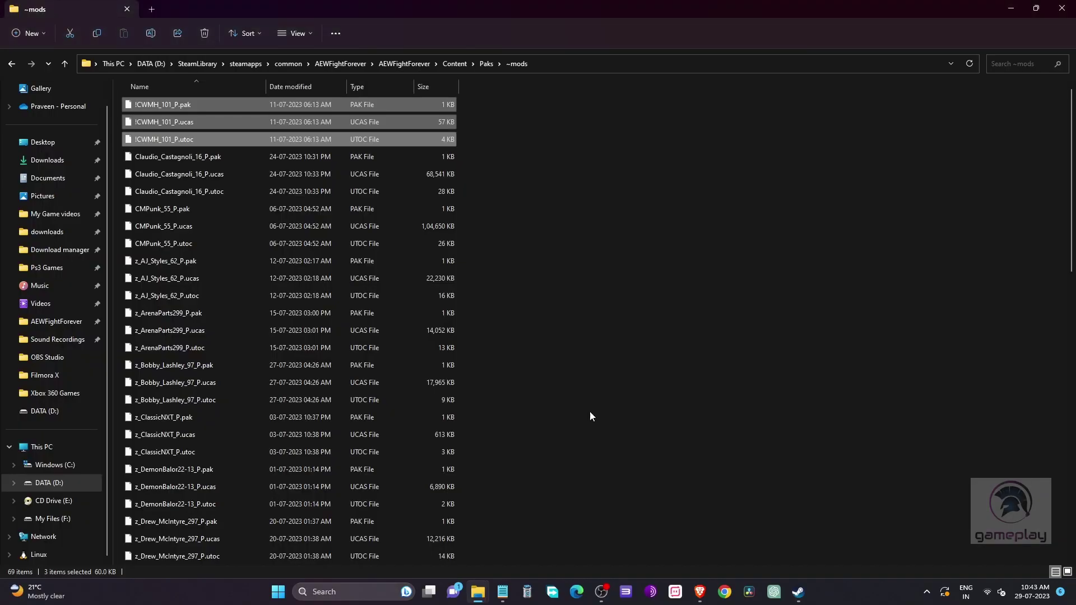
{"action": "scroll", "coordinate": [580, 276], "scroll_direction": "down", "scroll_amount": 8}
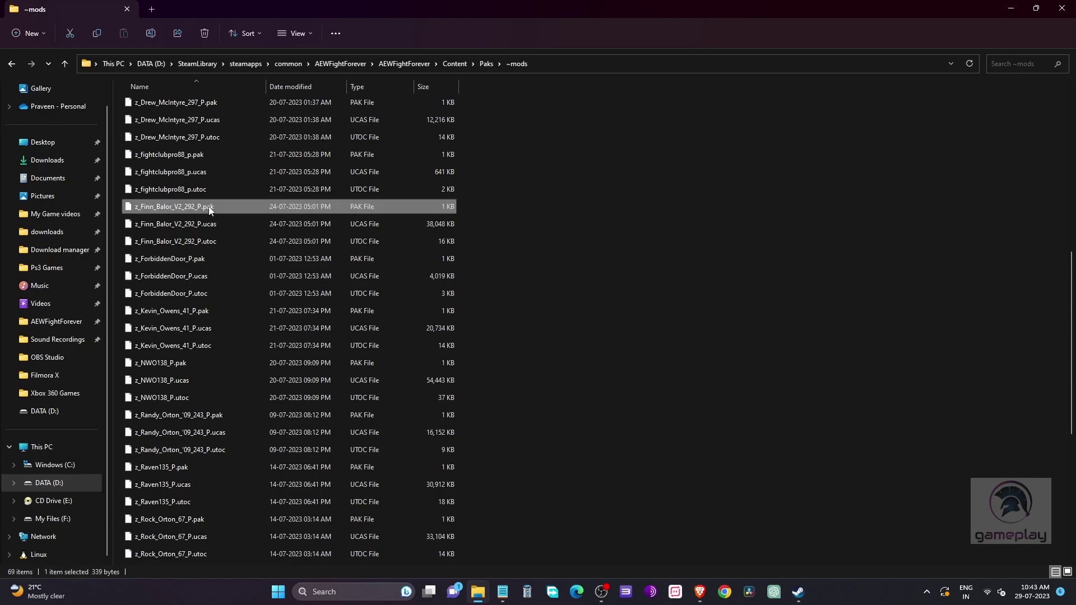
Go to the game's Binaries > Win64 folder and run AEW_CustomLauncher from there to start the game
{"action": "left_click", "coordinate": [65, 63]}
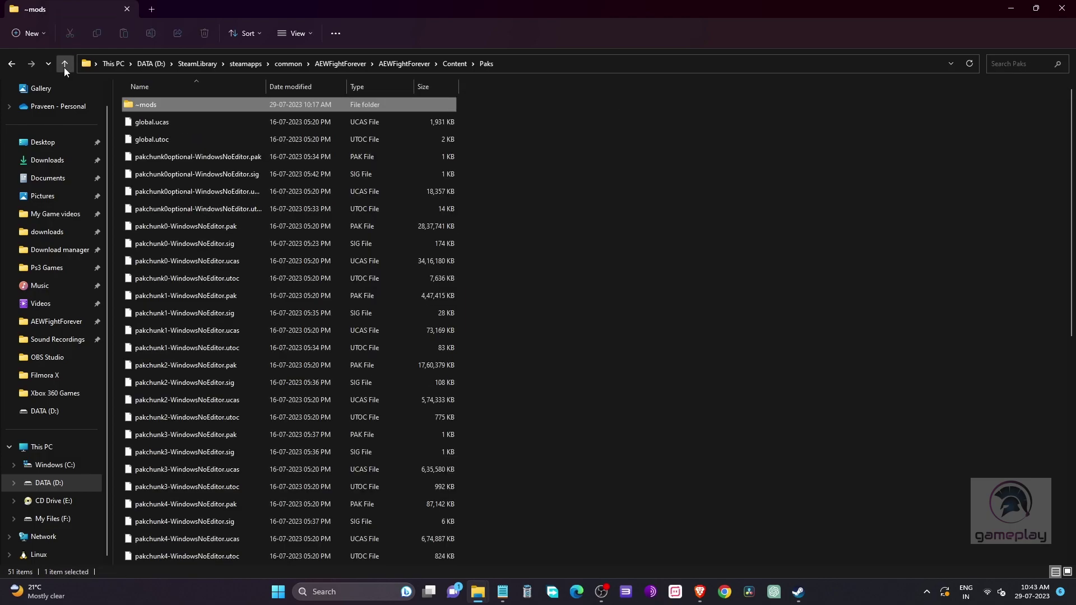
{"action": "left_click", "coordinate": [65, 68]}
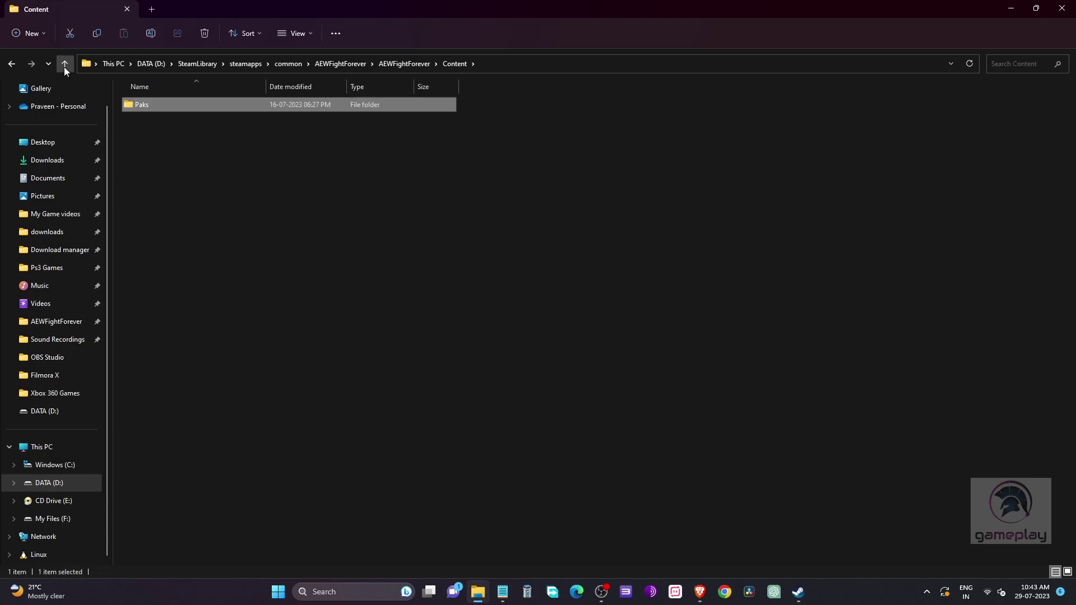
{"action": "left_click", "coordinate": [64, 68]}
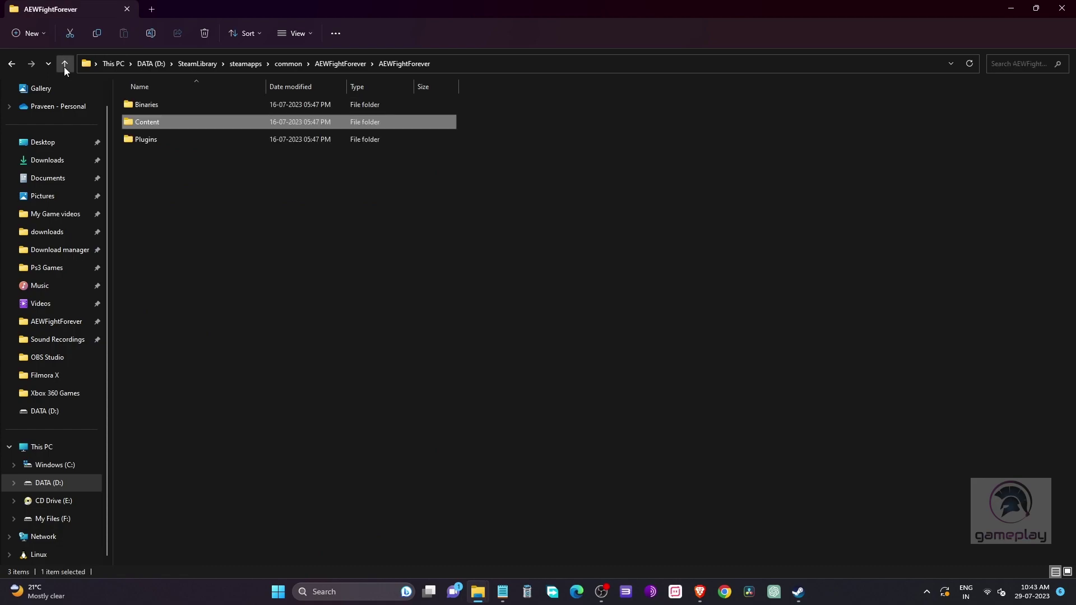
{"action": "double_click", "coordinate": [146, 107]}
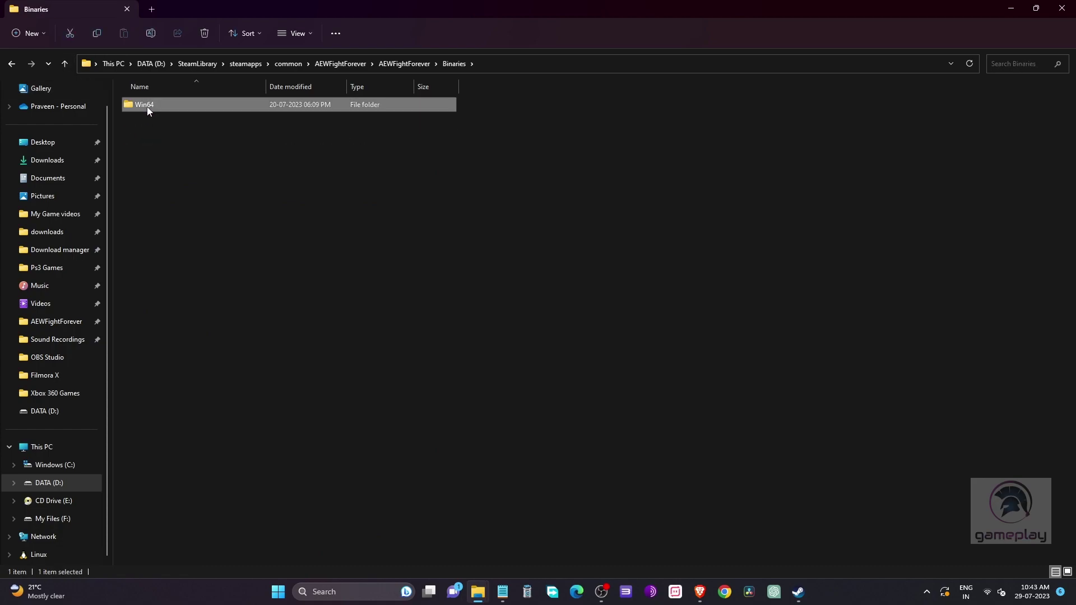
{"action": "double_click", "coordinate": [147, 106]}
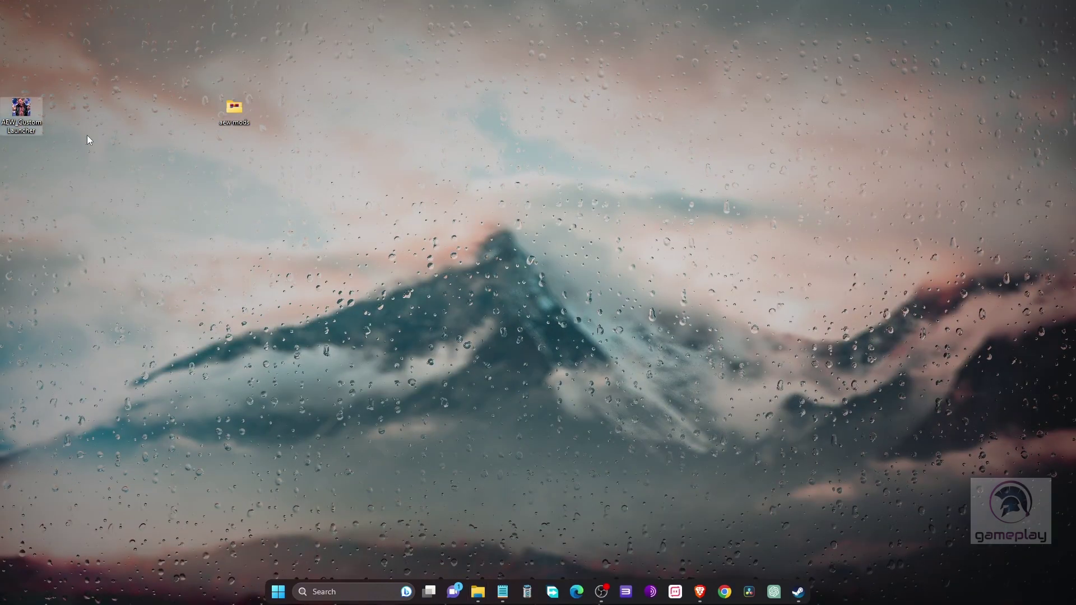
{"action": "key", "text": "alt+Tab"}
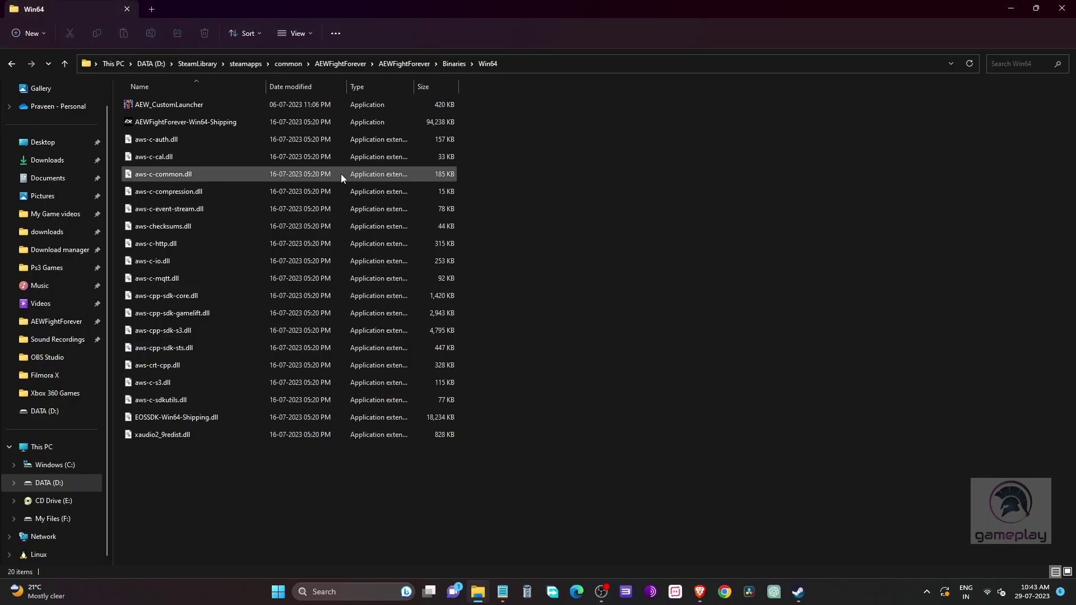
{"action": "double_click", "coordinate": [187, 106]}
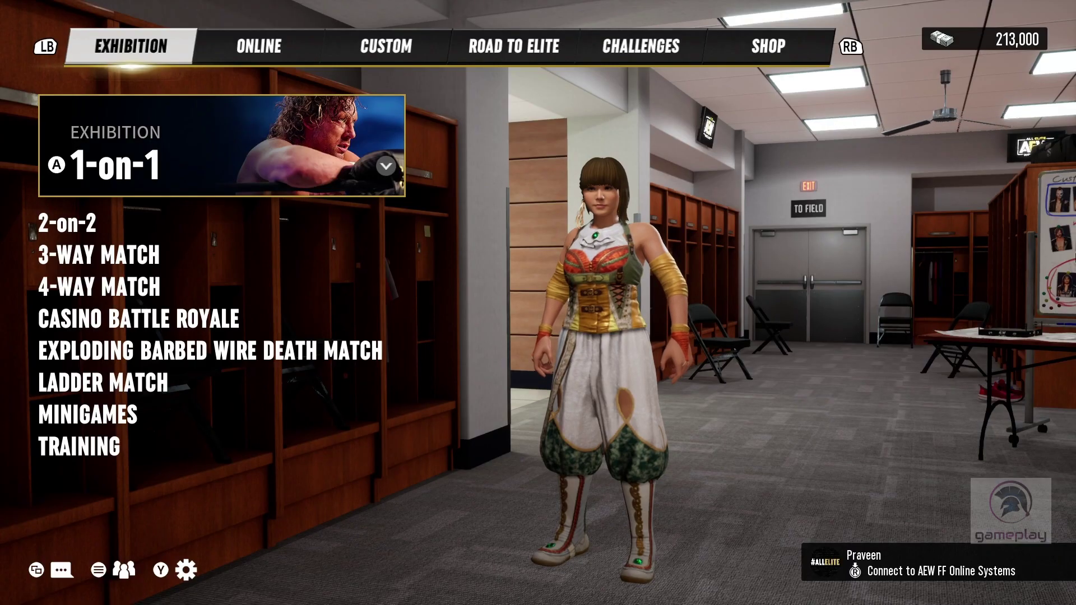
Start a new male custom wrestler and open its Original preset for editing
{"action": "key", "text": "e"}
{"action": "key", "text": "e"}
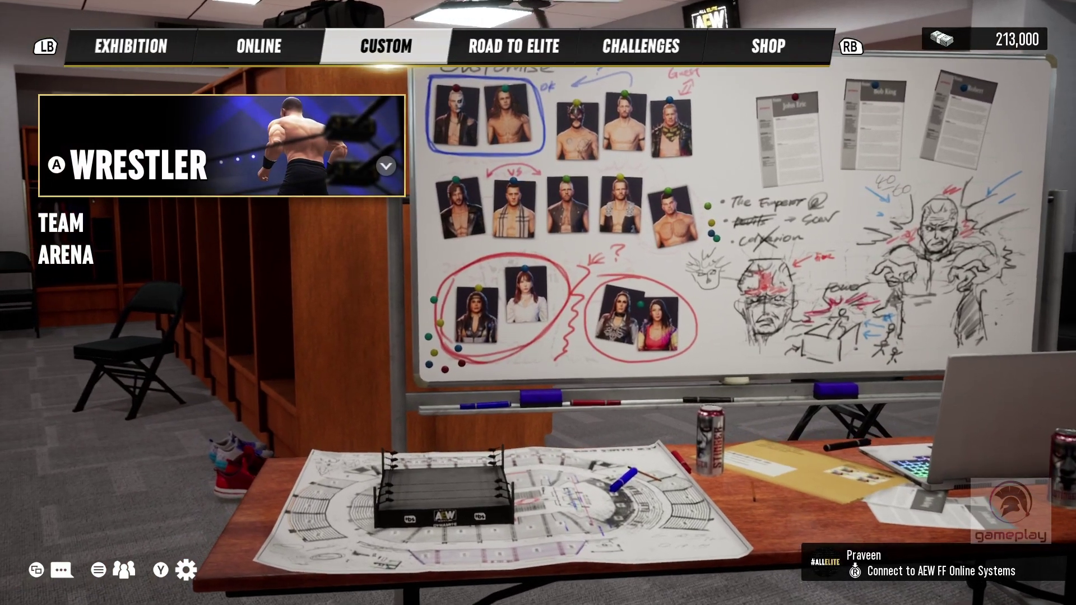
{"action": "key", "text": "Return"}
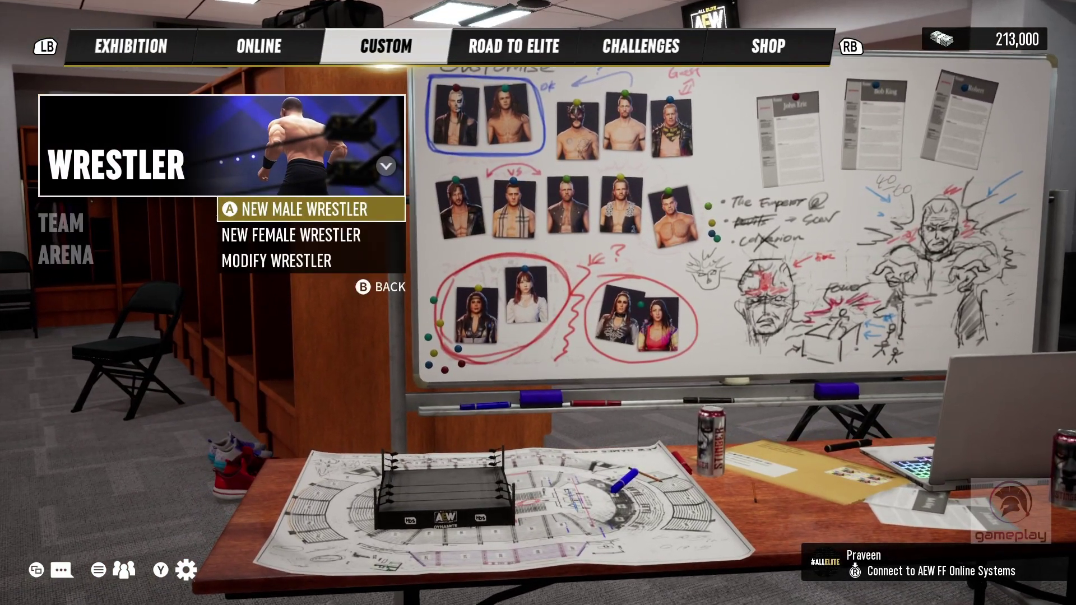
{"action": "key", "text": "Return"}
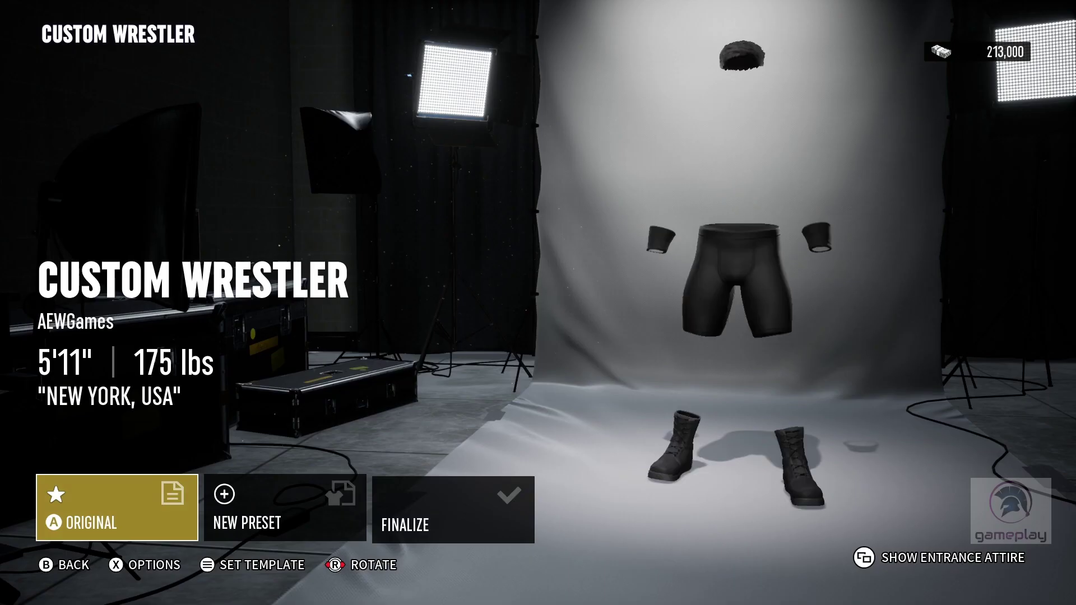
{"action": "key", "text": "Return"}
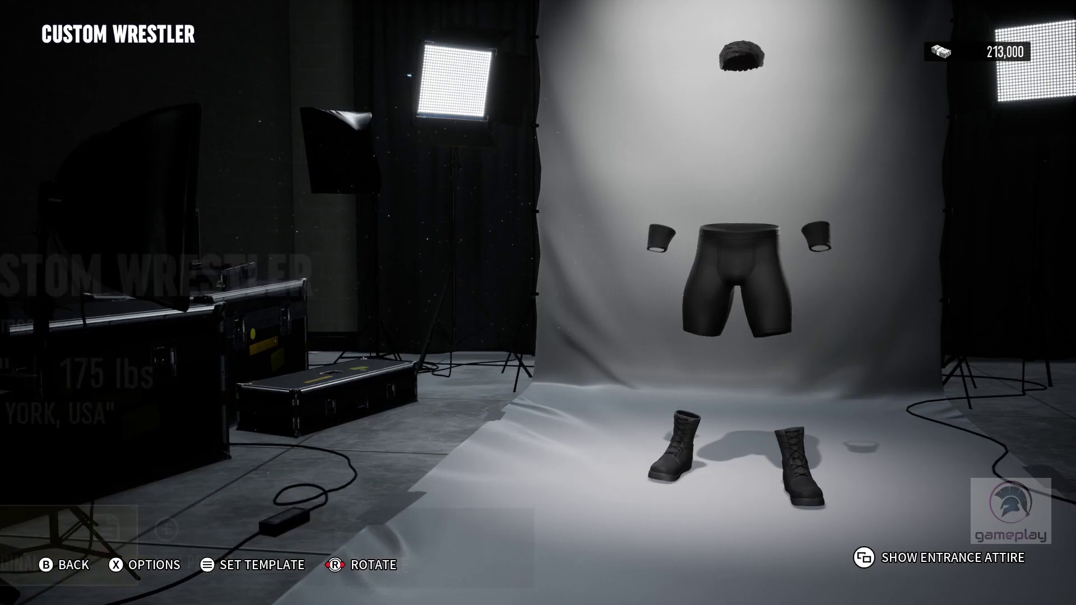
Remove the wrestler's hair in the face section of the preset's profile
{"action": "key", "text": "Return"}
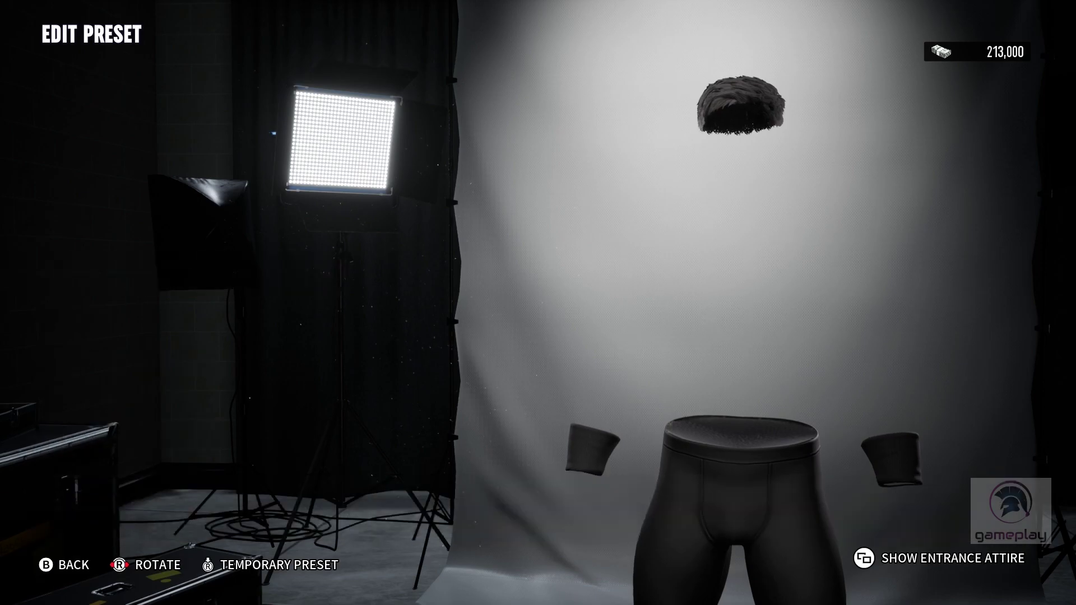
{"action": "key", "text": "e"}
{"action": "key", "text": "Down"}
{"action": "key", "text": "Down"}
{"action": "key", "text": "Down"}
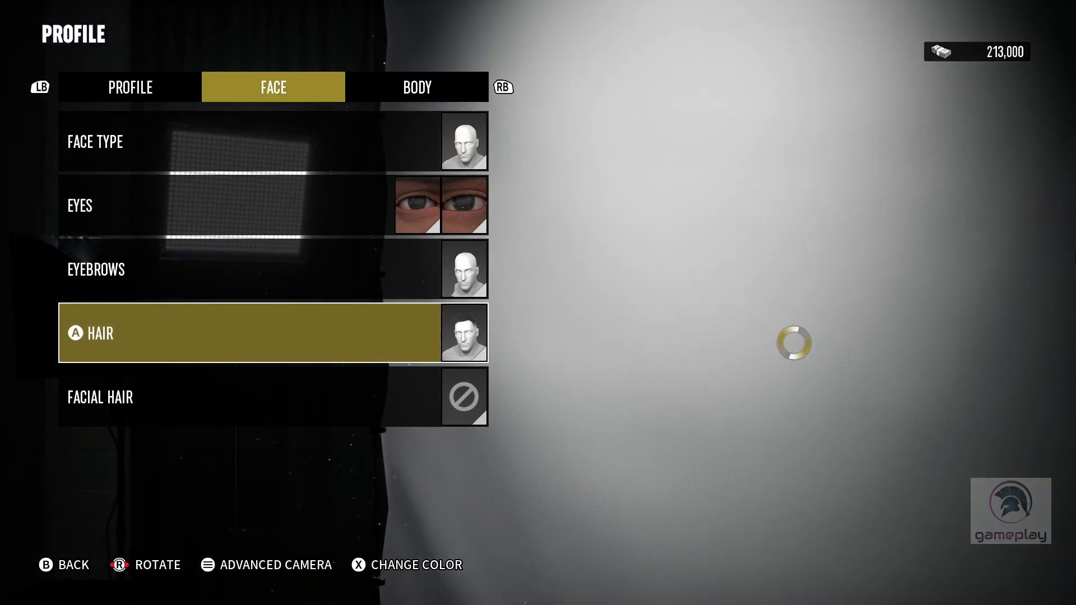
{"action": "key", "text": "Return"}
{"action": "key", "text": "Left"}
{"action": "key", "text": "Escape"}
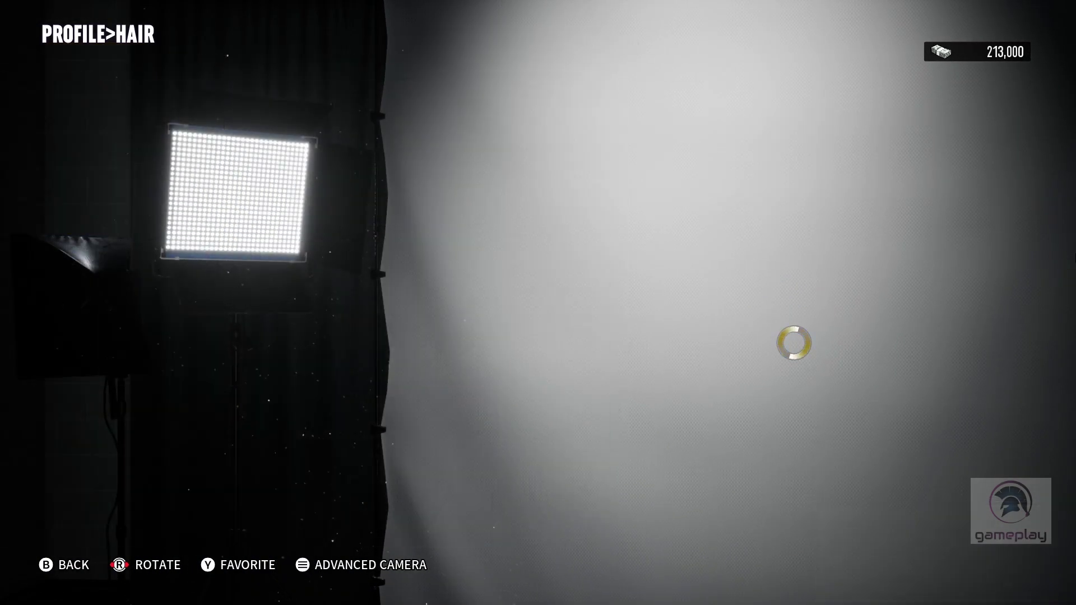
{"action": "key", "text": "e"}
{"action": "key", "text": "Escape"}
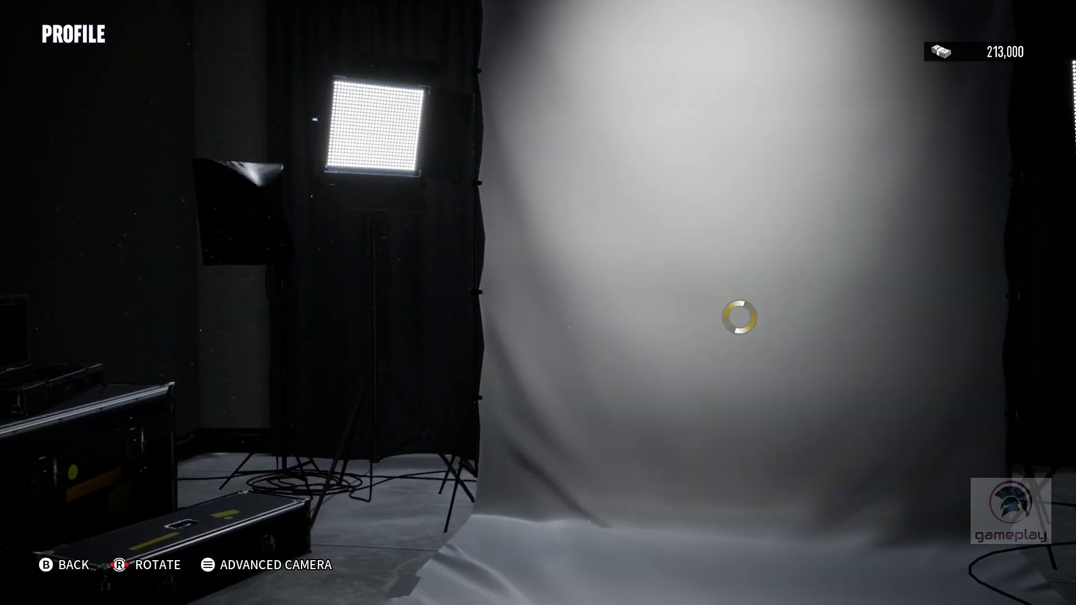
Remove the left wrist item from the upper body of the ring attire
{"action": "key", "text": "Right"}
{"action": "key", "text": "Return"}
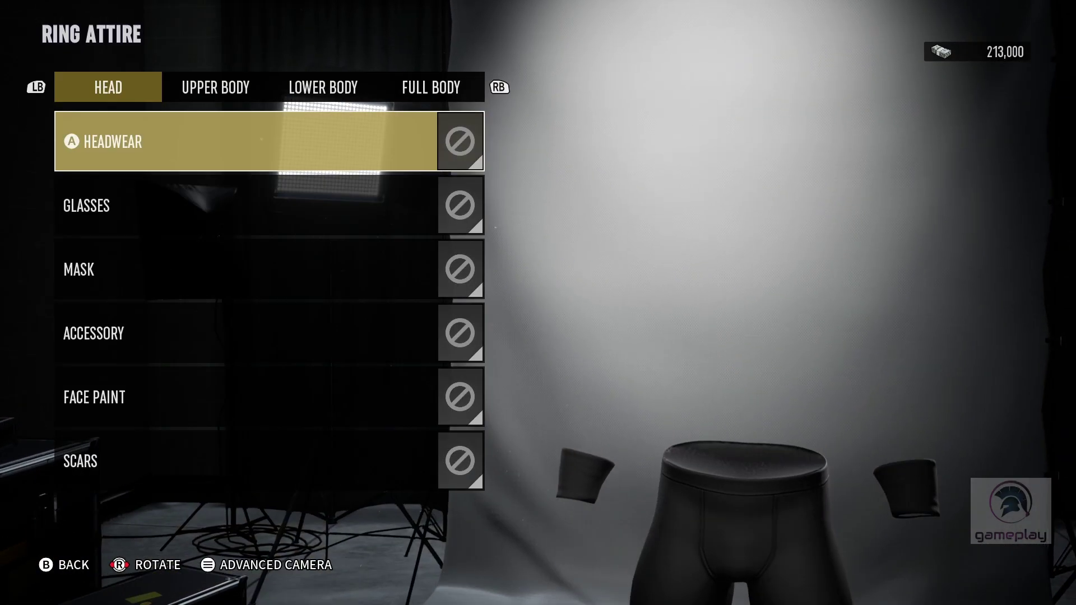
{"action": "key", "text": "Down"}
{"action": "key", "text": "e"}
{"action": "key", "text": "Down"}
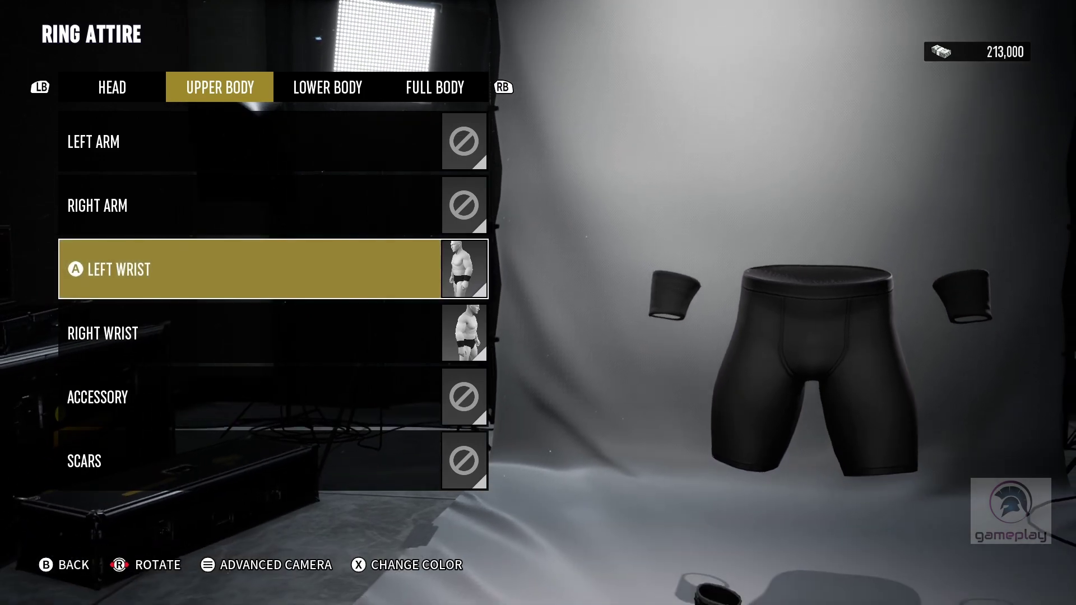
{"action": "key", "text": "Return"}
{"action": "key", "text": "Left"}
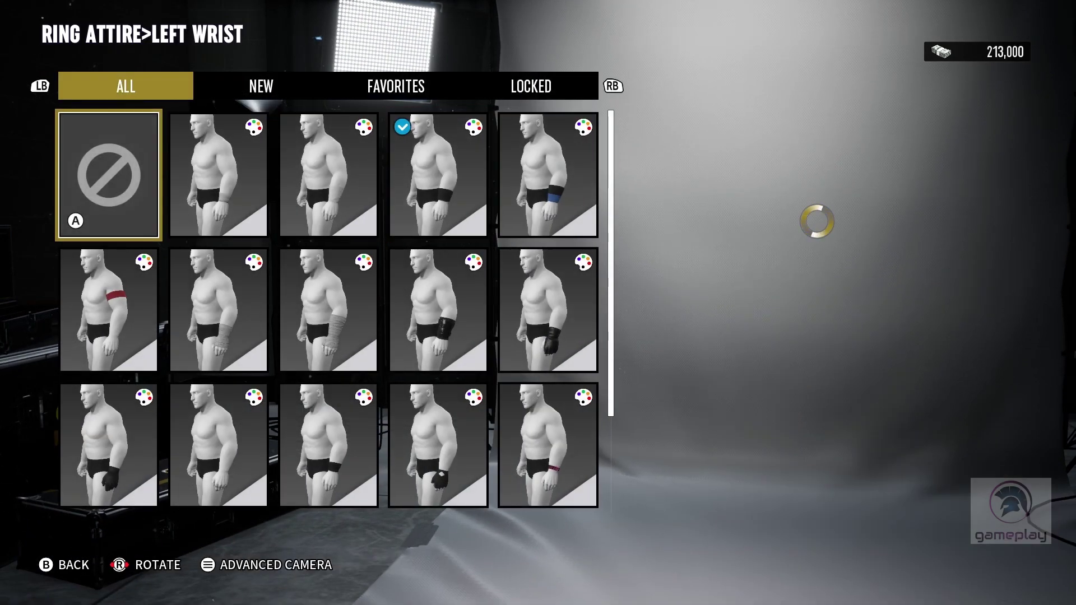
{"action": "key", "text": "Return"}
Remove the right wrist item from the upper body of the ring attire
{"action": "key", "text": "Down"}
{"action": "key", "text": "Return"}
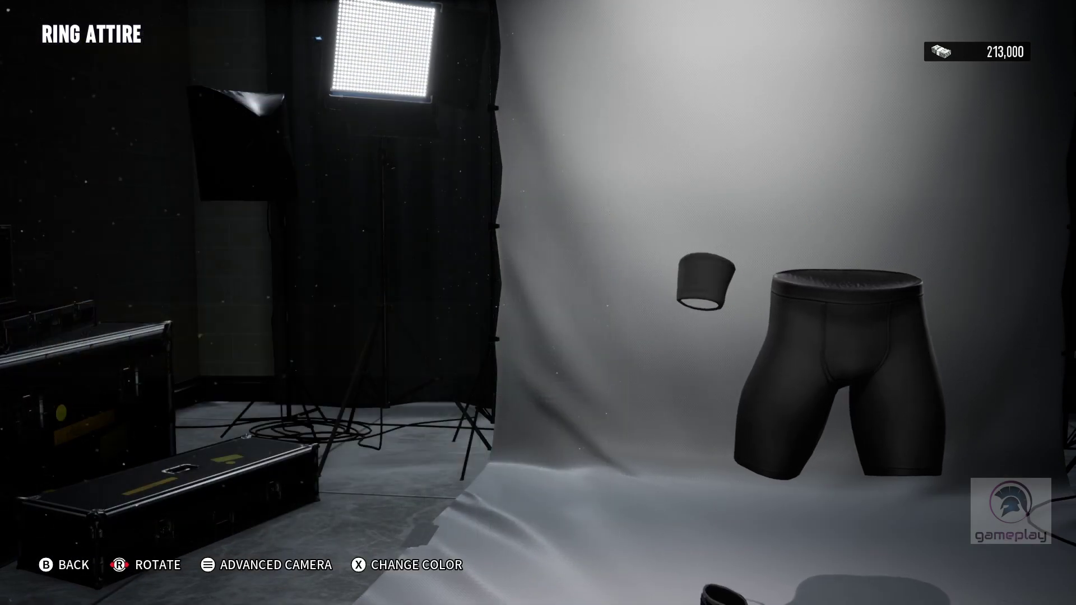
{"action": "key", "text": "Left"}
{"action": "key", "text": "Left"}
{"action": "key", "text": "Return"}
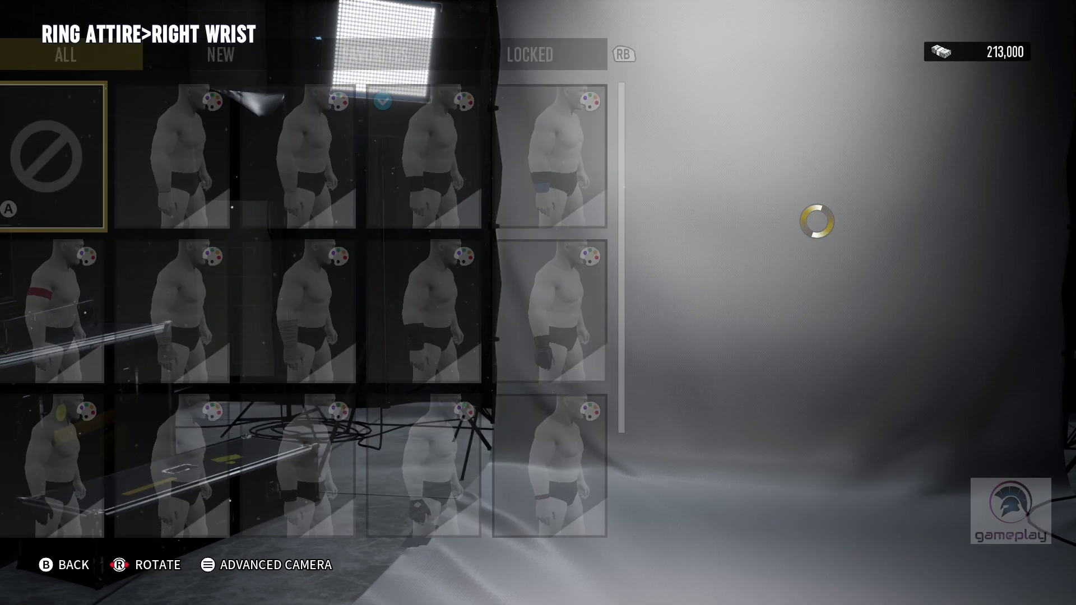
Remove the footwear from the lower body of the ring attire
{"action": "key", "text": "Down"}
{"action": "key", "text": "Down"}
{"action": "key", "text": "e"}
{"action": "key", "text": "Down"}
{"action": "key", "text": "Down"}
{"action": "key", "text": "Down"}
{"action": "key", "text": "Return"}
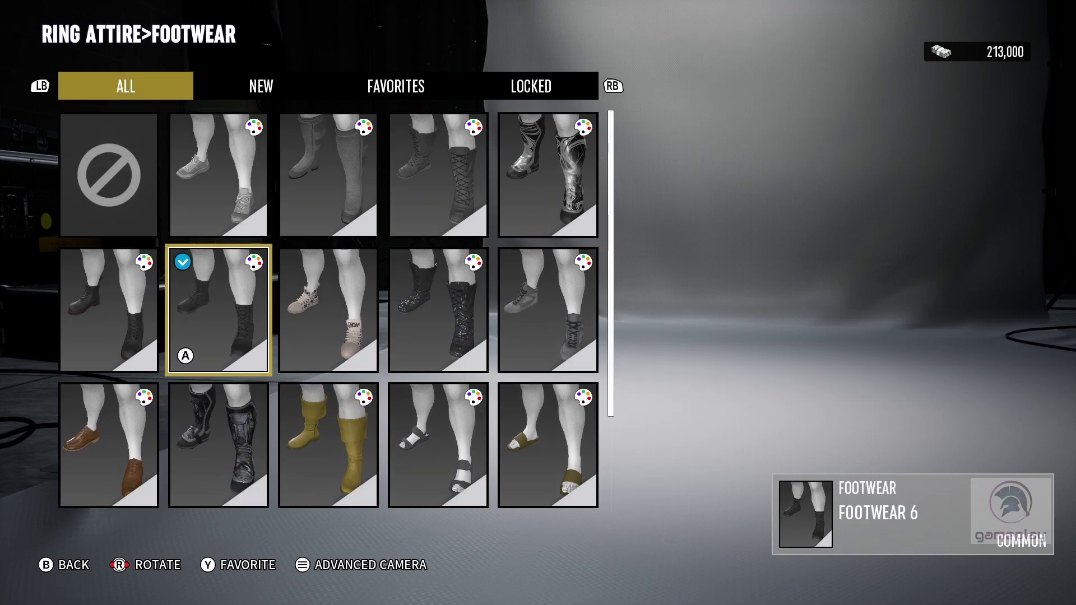
{"action": "key", "text": "Up"}
{"action": "key", "text": "Left"}
{"action": "key", "text": "Return"}
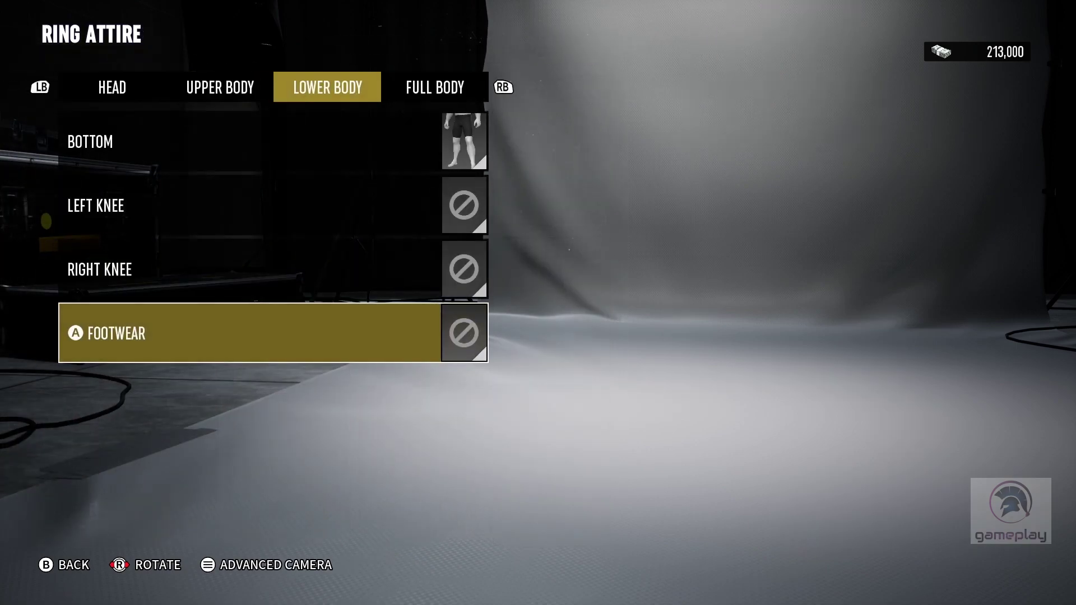
Change the ring attire's bottom to the plain black briefs and return to the preset overview
{"action": "key", "text": "Up"}
{"action": "key", "text": "Up"}
{"action": "key", "text": "Up"}
{"action": "key", "text": "Return"}
{"action": "key", "text": "Left"}
{"action": "key", "text": "Return"}
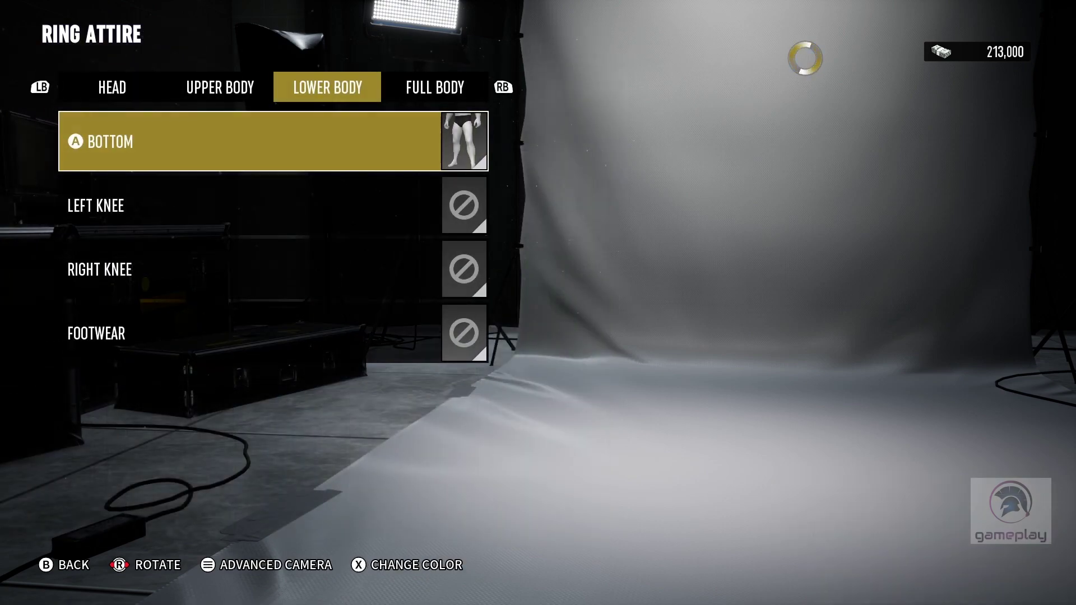
{"action": "key", "text": "Escape"}
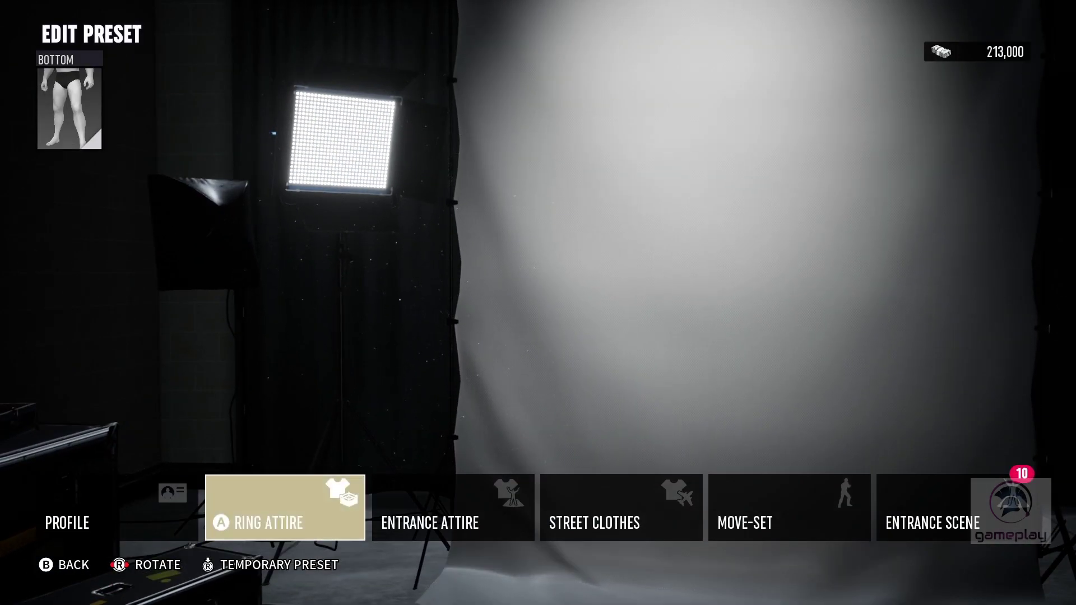
Equip Headwear 14, the black wrestling cap, as the ring attire's headwear and return to the preset overview
{"action": "key", "text": "Return"}
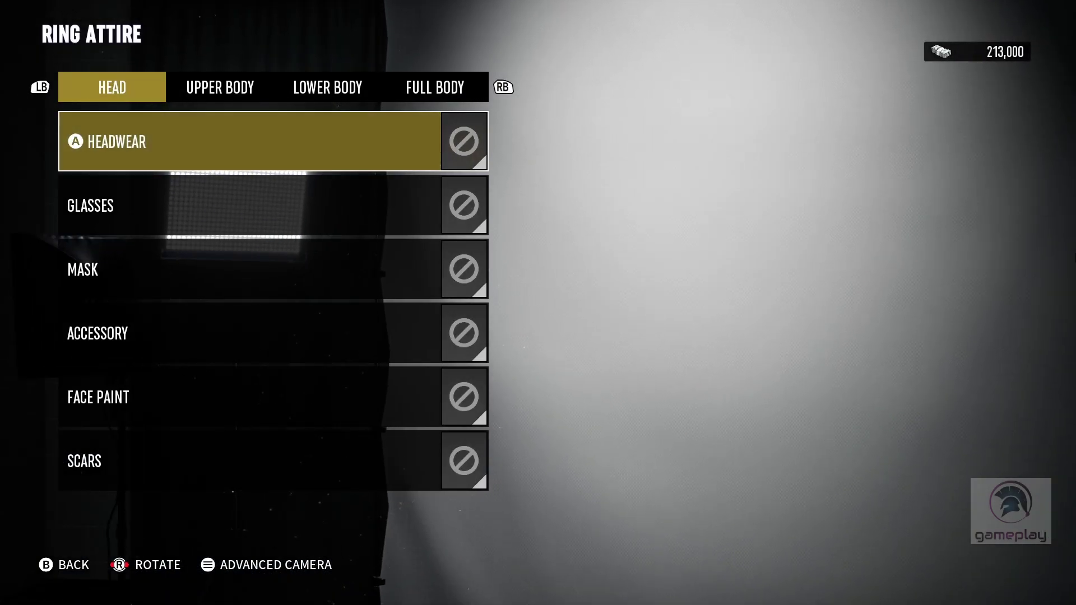
{"action": "key", "text": "Return"}
{"action": "key", "text": "Right"}
{"action": "key", "text": "Right"}
{"action": "key", "text": "Right"}
{"action": "key", "text": "Right"}
{"action": "key", "text": "Down"}
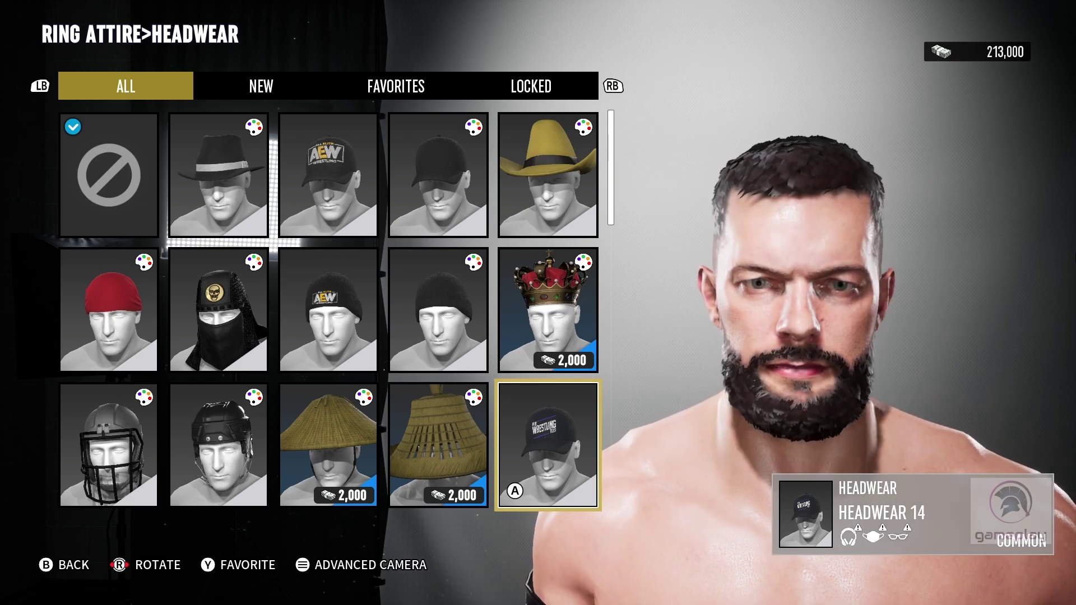
{"action": "key", "text": "Return"}
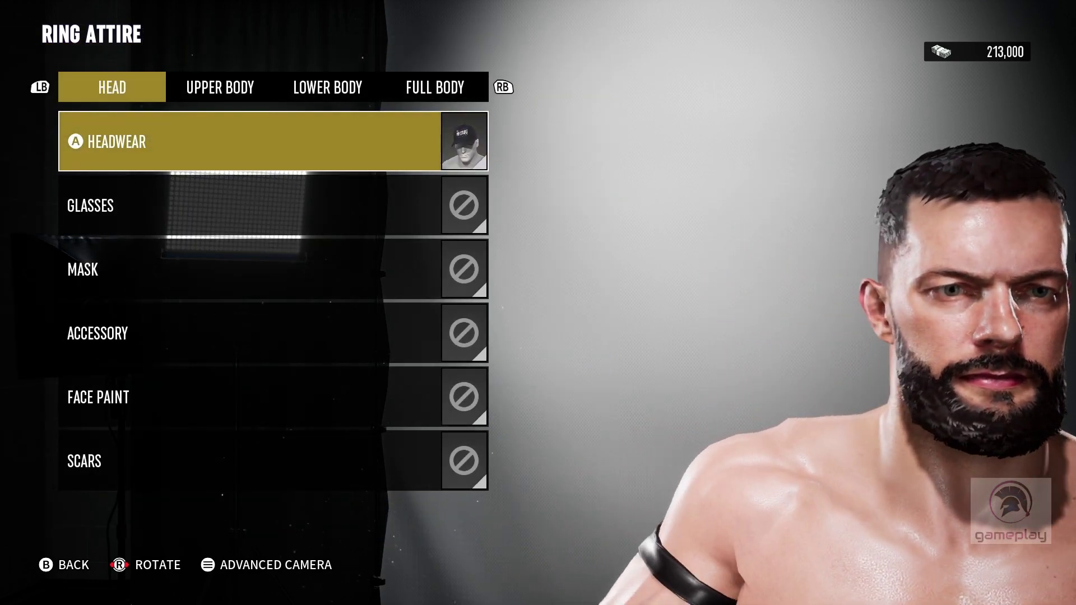
{"action": "key", "text": "Escape"}
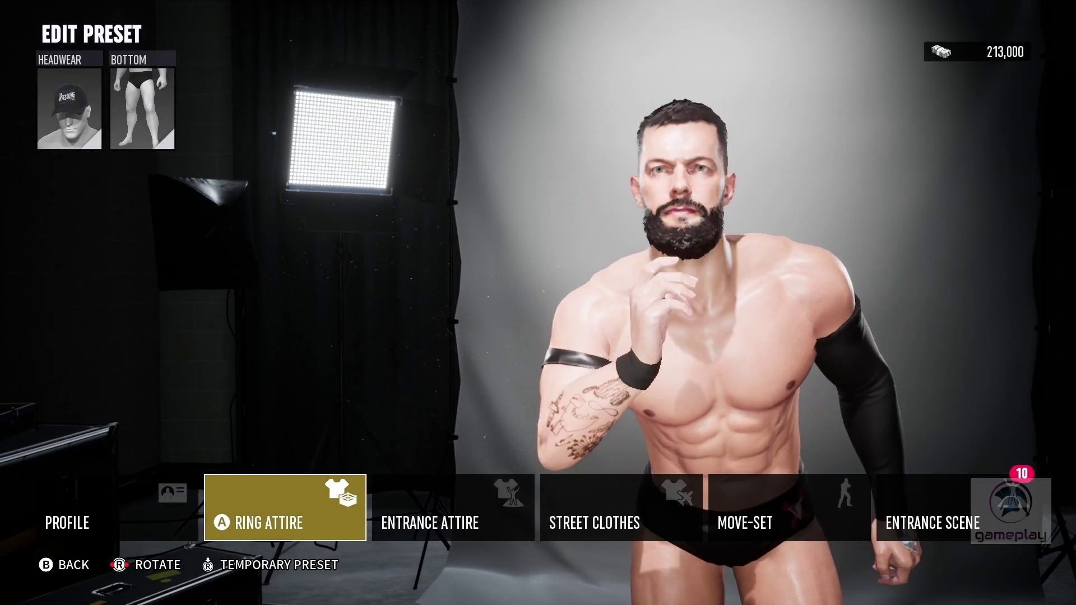
Set the entrance attire's jacket to the purple spiked shoulder piece
{"action": "key", "text": "Right"}
{"action": "key", "text": "Return"}
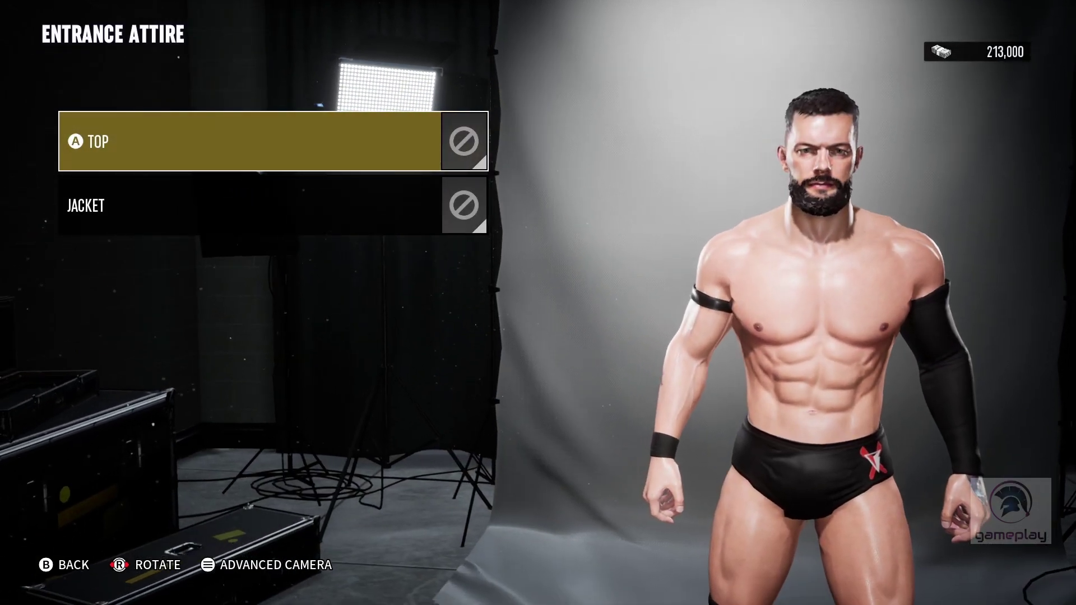
{"action": "key", "text": "Down"}
{"action": "key", "text": "Return"}
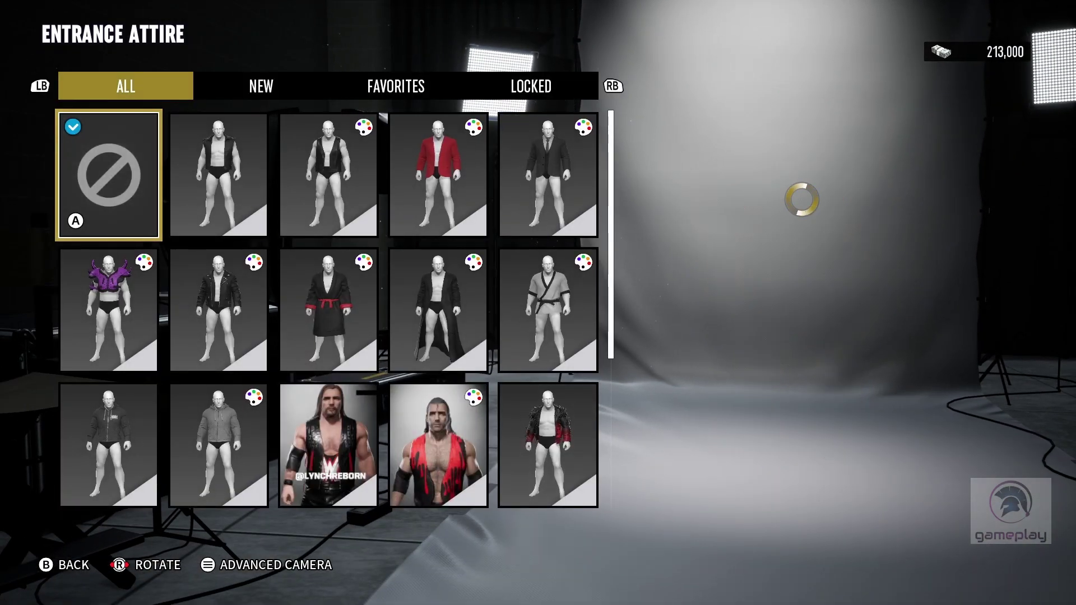
{"action": "key", "text": "Down"}
{"action": "key", "text": "Return"}
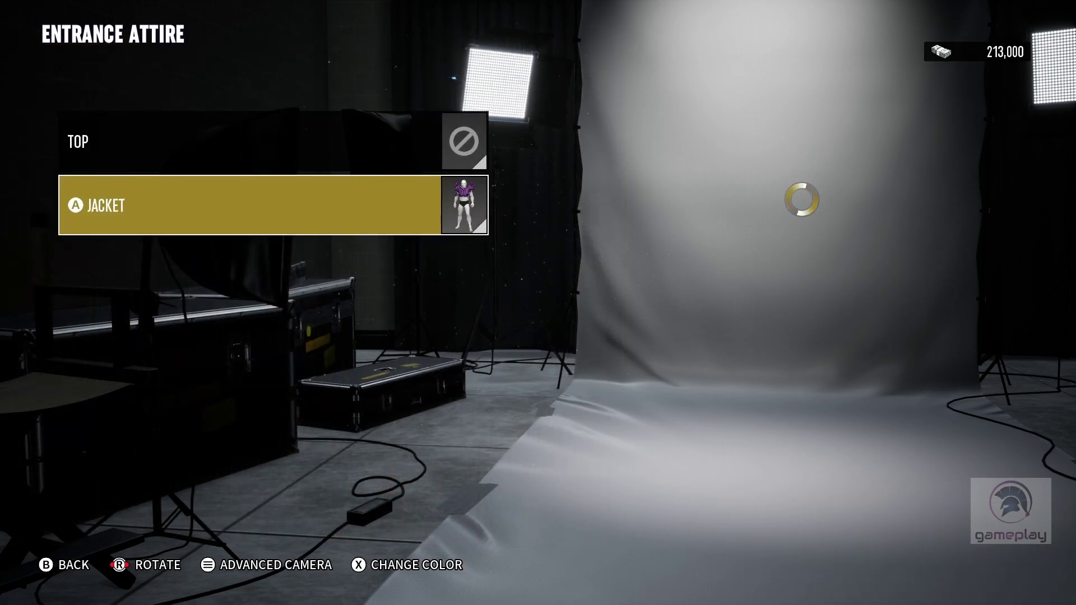
{"action": "key", "text": "Escape"}
Remove the white button-up shirt from the top slot of the street clothes
{"action": "key", "text": "Right"}
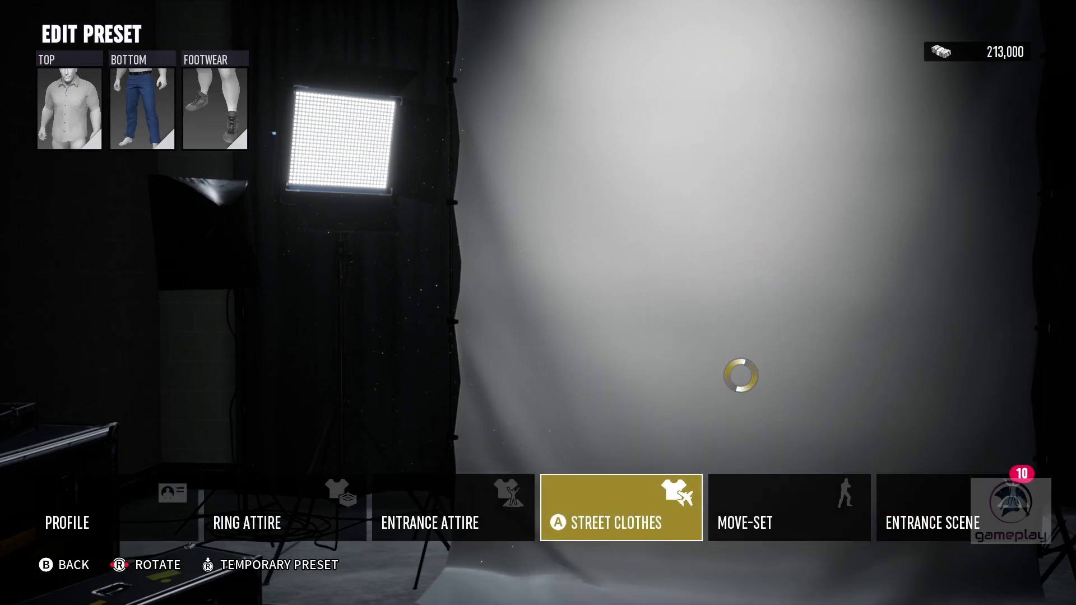
{"action": "key", "text": "Return"}
{"action": "key", "text": "e"}
{"action": "key", "text": "Down"}
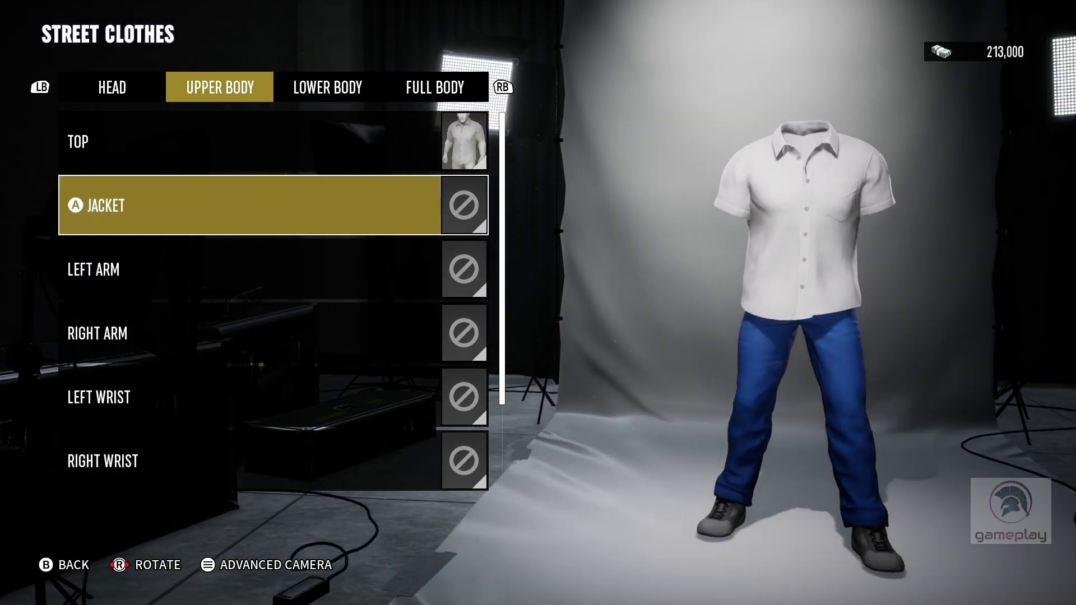
{"action": "key", "text": "Up"}
{"action": "key", "text": "Return"}
{"action": "key", "text": "Left"}
{"action": "key", "text": "Up"}
{"action": "key", "text": "Up"}
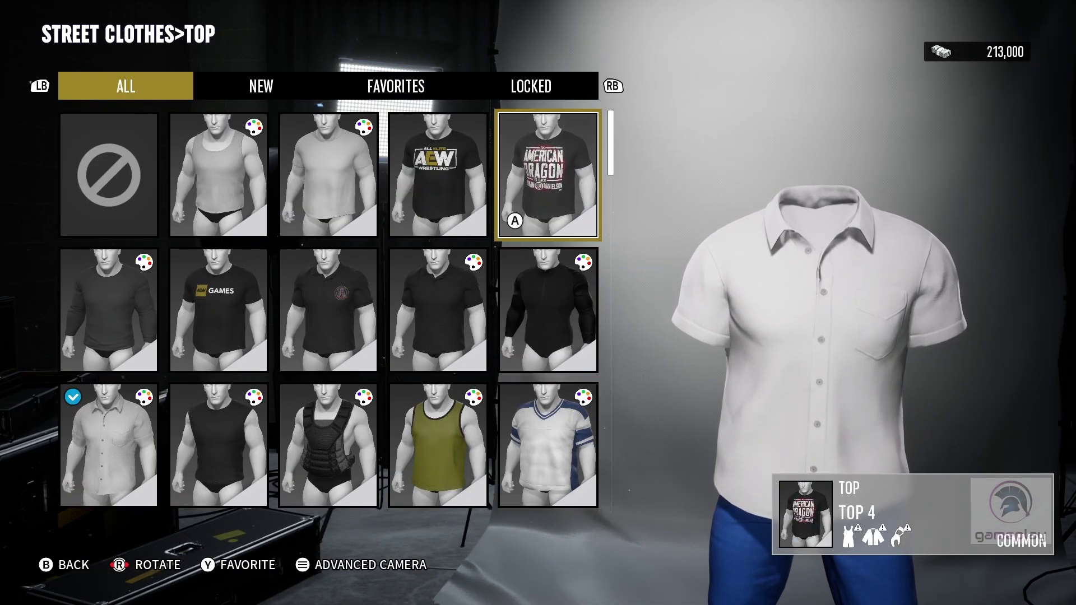
{"action": "key", "text": "Left"}
{"action": "key", "text": "Escape"}
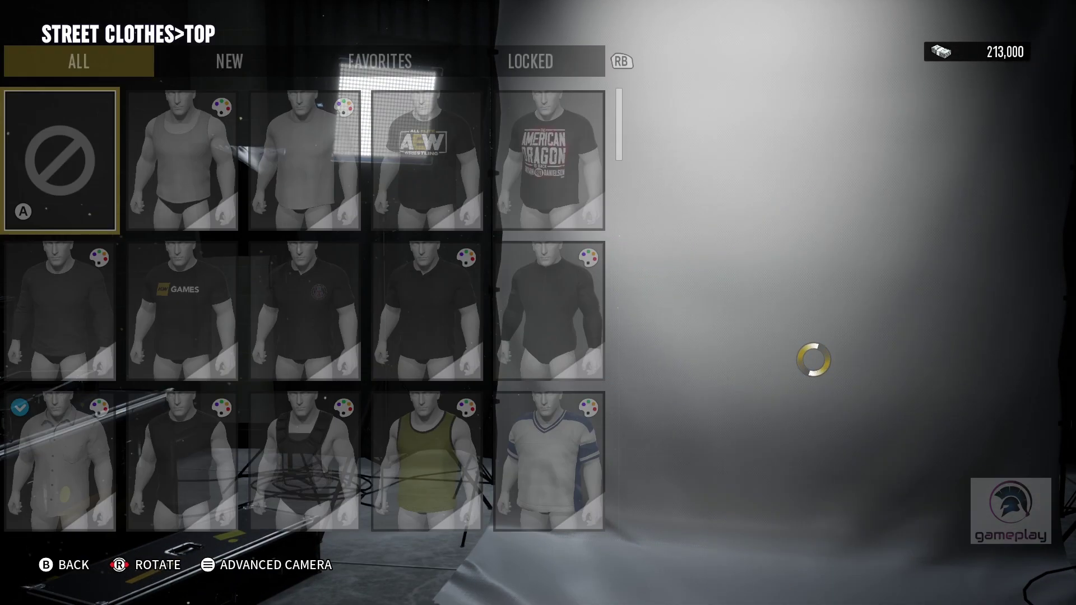
Replace the blue trousers in the lower body of the street clothes with another bottom
{"action": "key", "text": "Down"}
{"action": "key", "text": "e"}
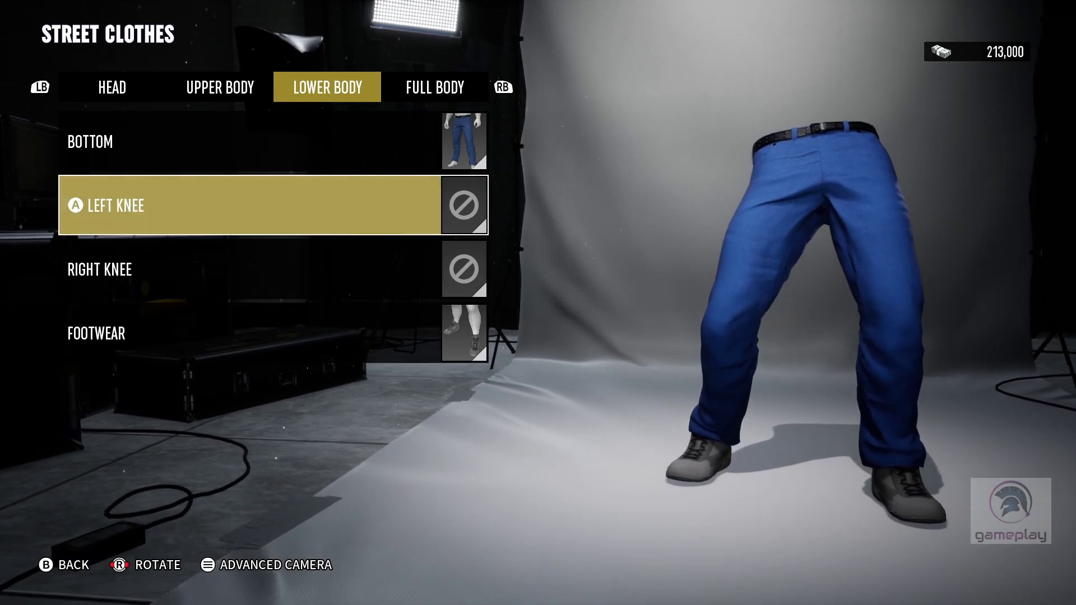
{"action": "key", "text": "Up"}
{"action": "key", "text": "Return"}
{"action": "key", "text": "Left"}
{"action": "key", "text": "Up"}
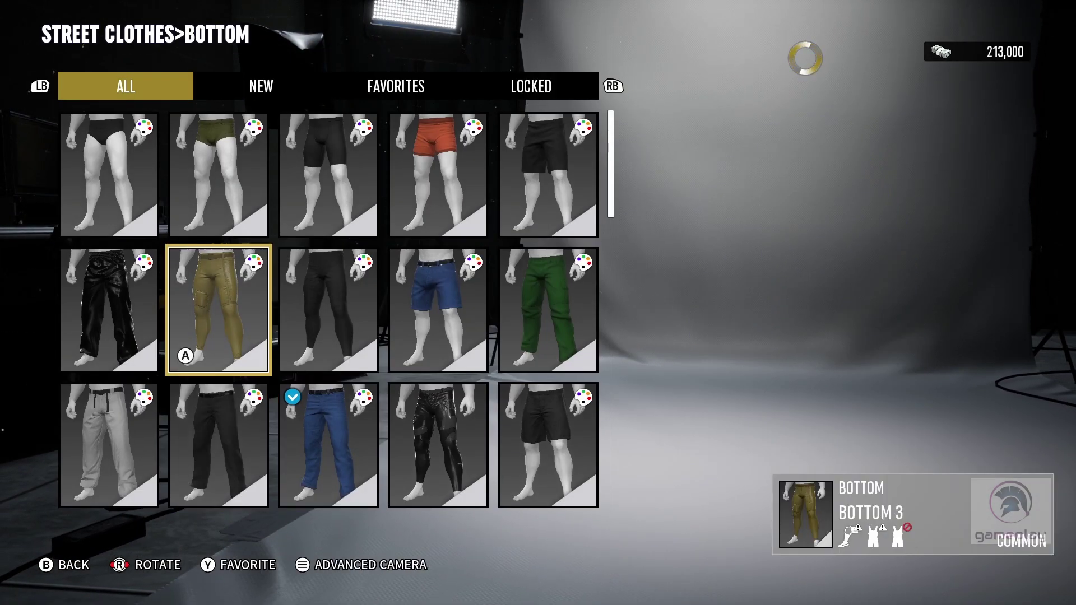
{"action": "key", "text": "Escape"}
Open the street clothes' footwear options and choose no footwear
{"action": "key", "text": "Down"}
{"action": "key", "text": "Down"}
{"action": "key", "text": "Down"}
{"action": "key", "text": "Return"}
{"action": "key", "text": "Down"}
{"action": "key", "text": "Down"}
{"action": "key", "text": "Left"}
{"action": "key", "text": "Up"}
{"action": "key", "text": "Up"}
{"action": "key", "text": "Up"}
{"action": "key", "text": "Left"}
{"action": "key", "text": "Left"}
{"action": "key", "text": "Left"}
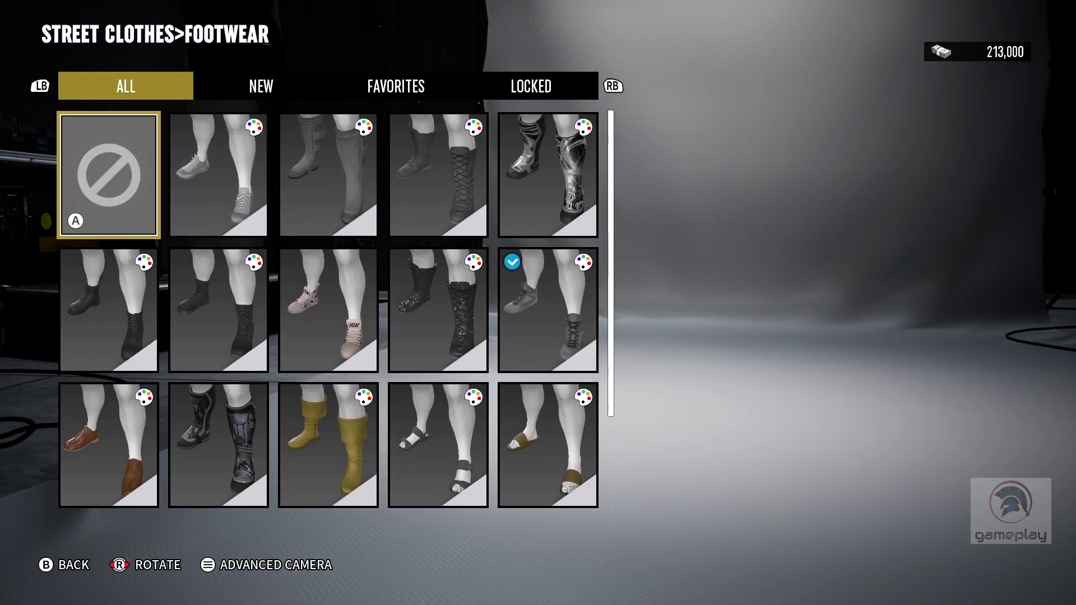